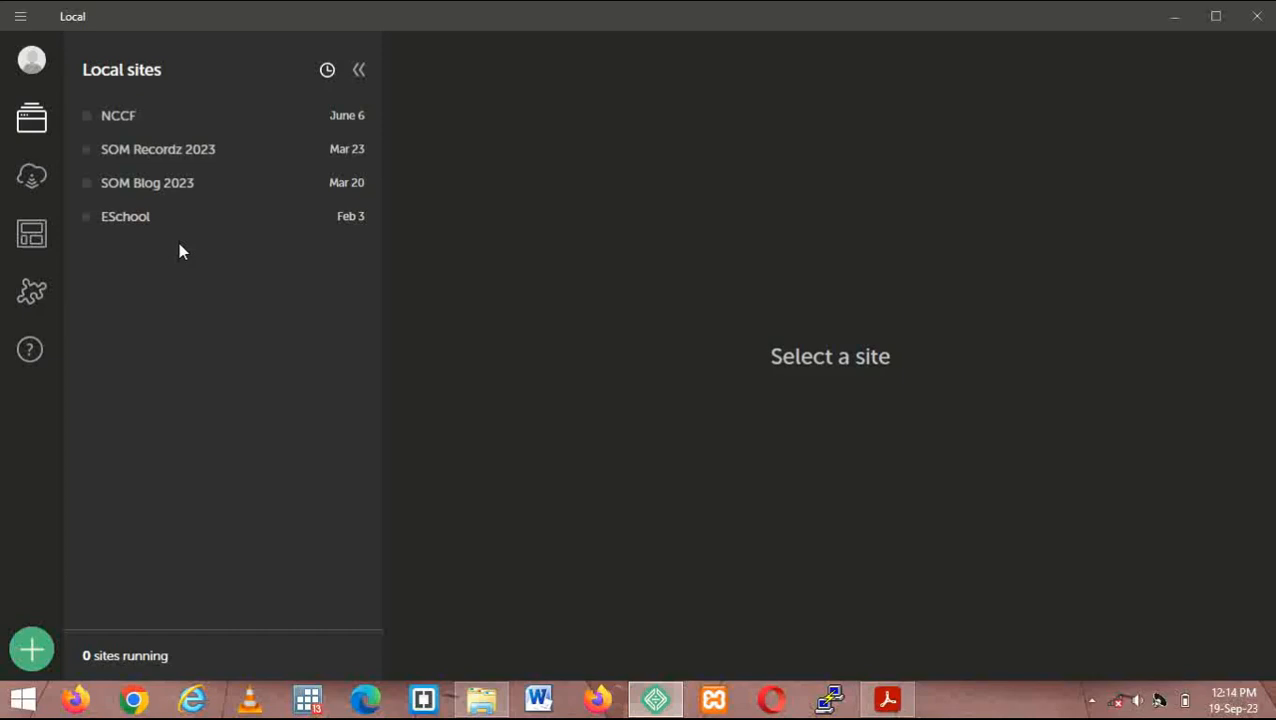
- Start the NCCF site in Local and open its Astra home page at localhost:10022
{"action": "left_click", "coordinate": [130, 122]}
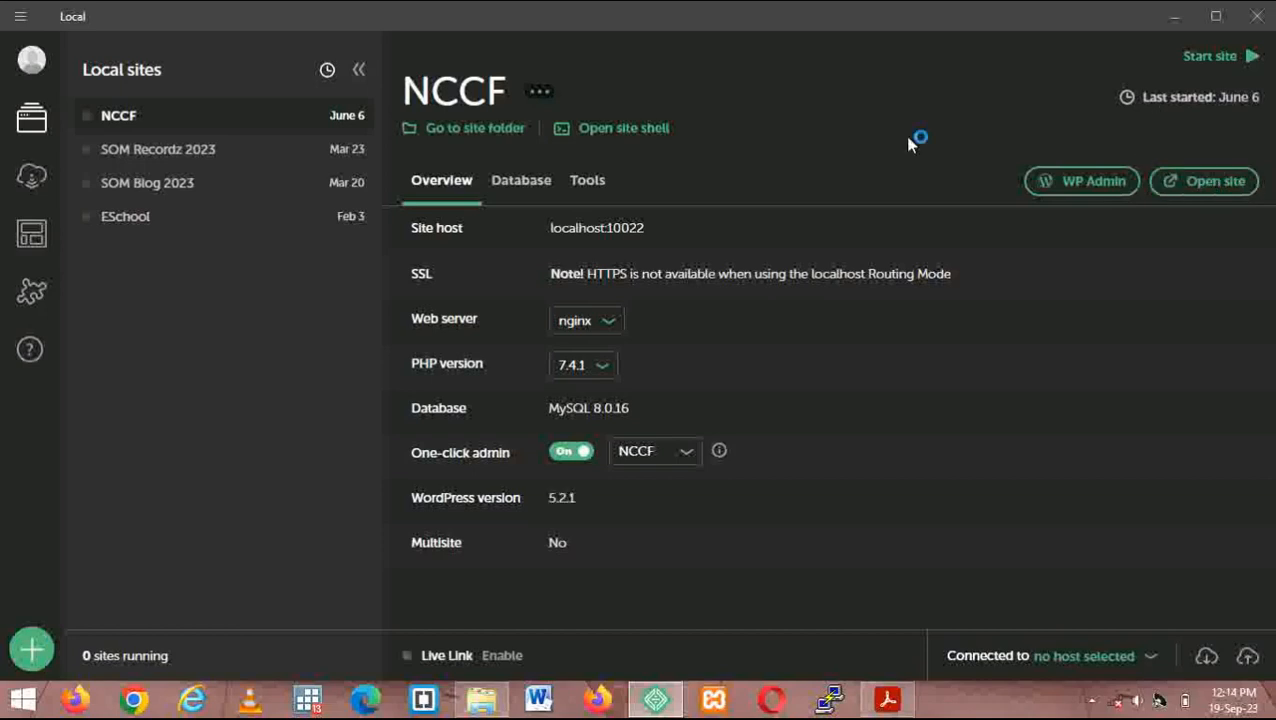
{"action": "left_click", "coordinate": [1210, 57]}
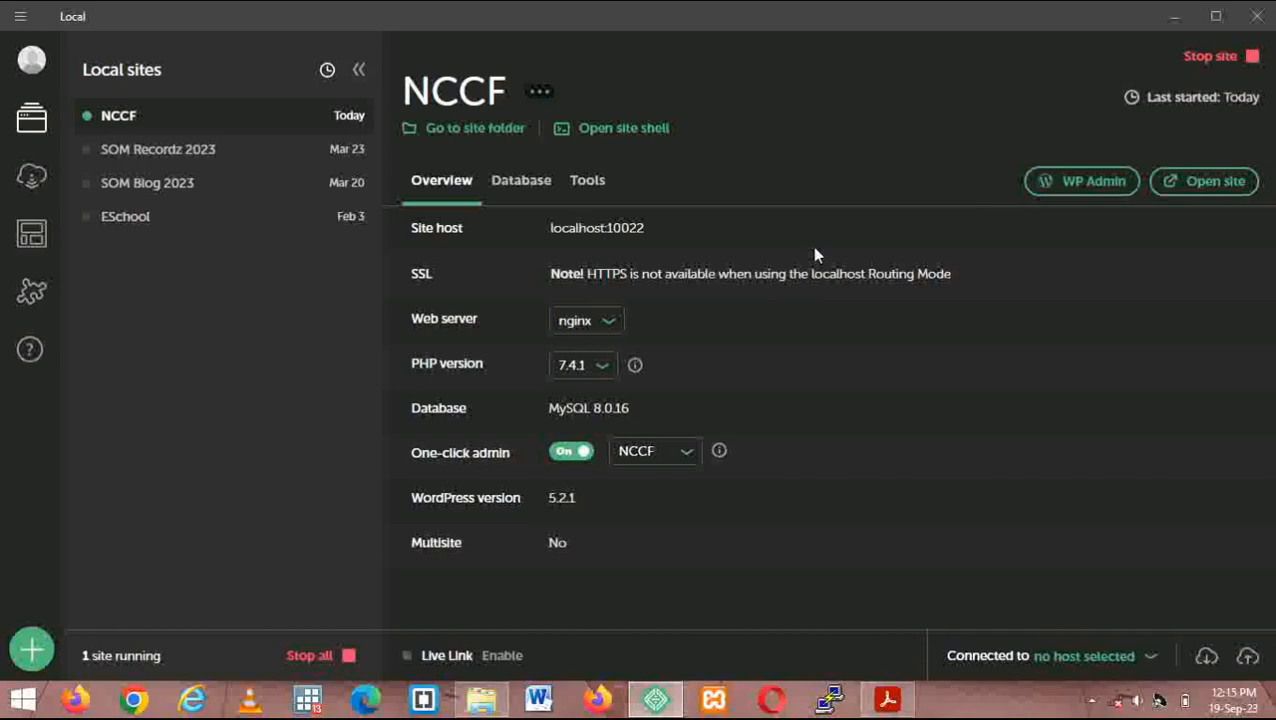
{"action": "left_click", "coordinate": [1177, 193]}
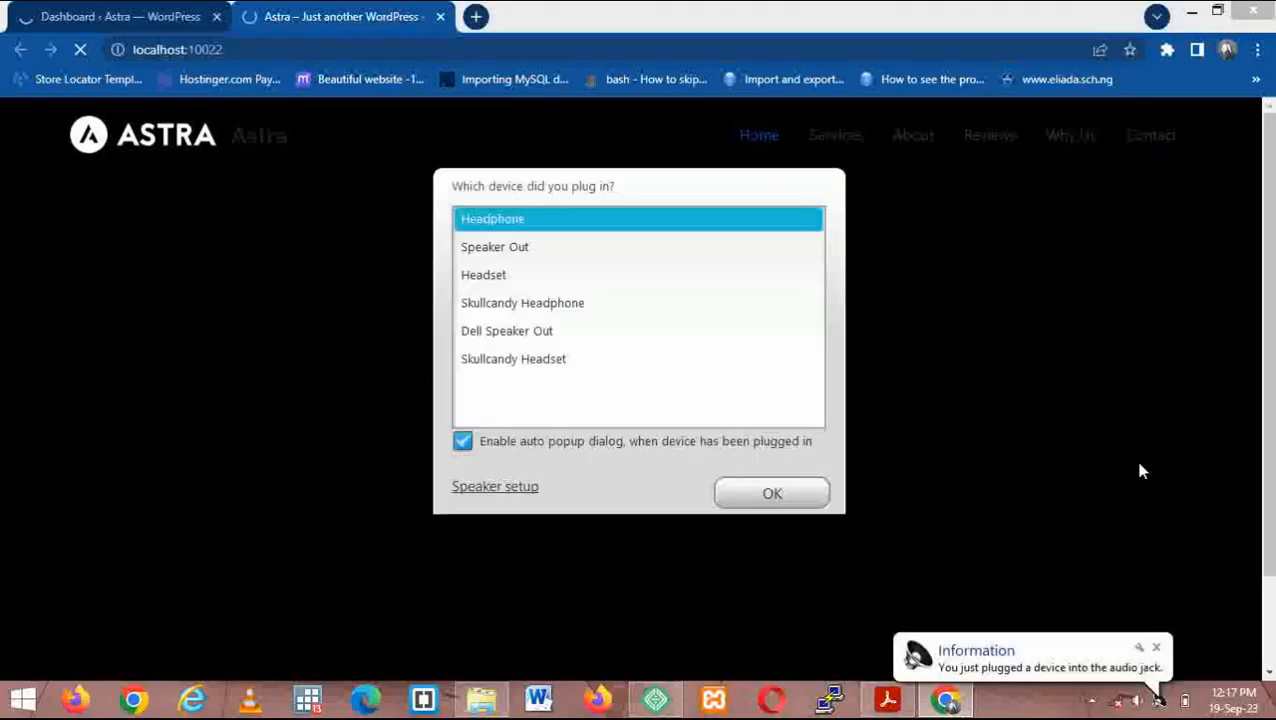
- Dismiss the audio-jack notification, accepting Headphone as the plugged-in device
{"action": "left_click", "coordinate": [1160, 648]}
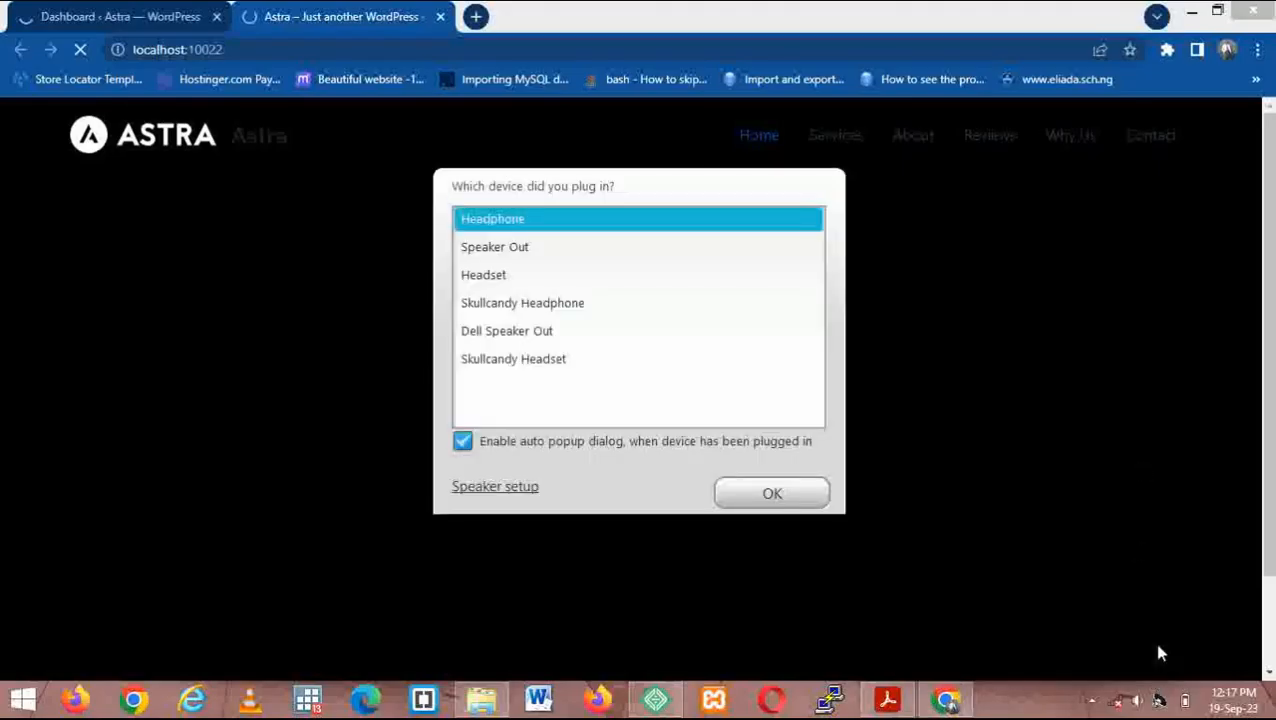
{"action": "left_click", "coordinate": [764, 496]}
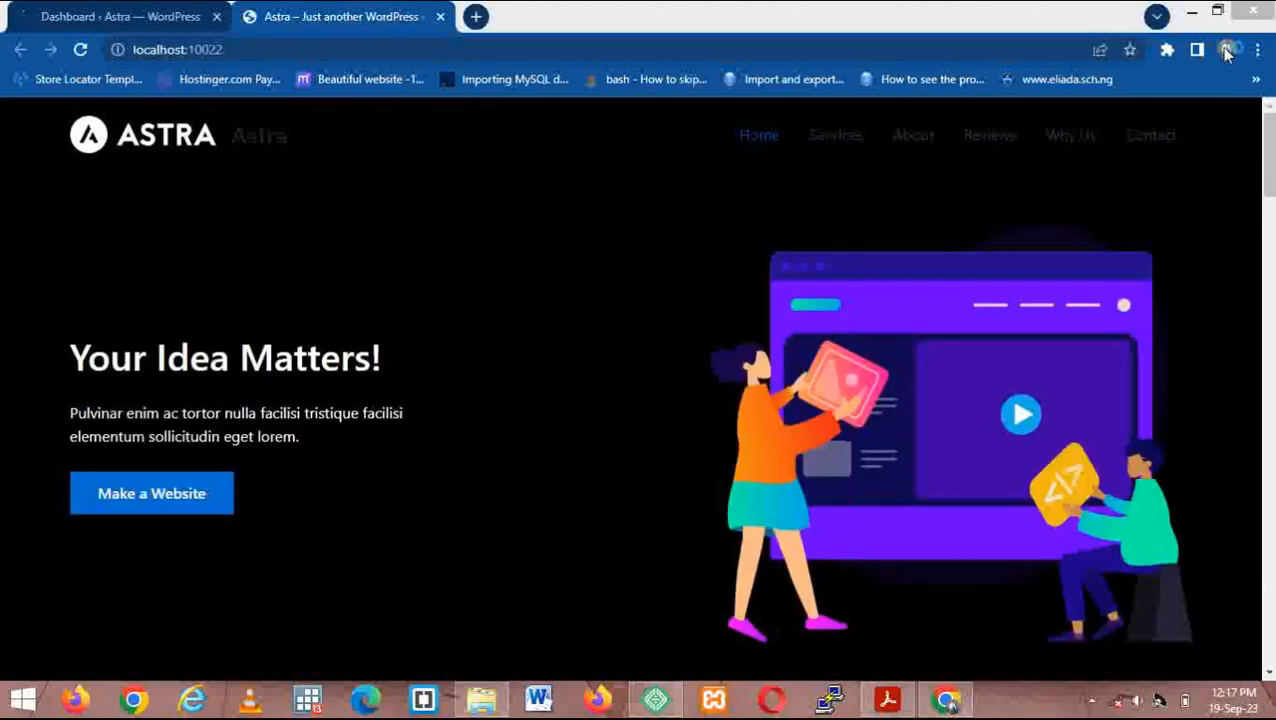
{"action": "left_click", "coordinate": [1273, 144]}
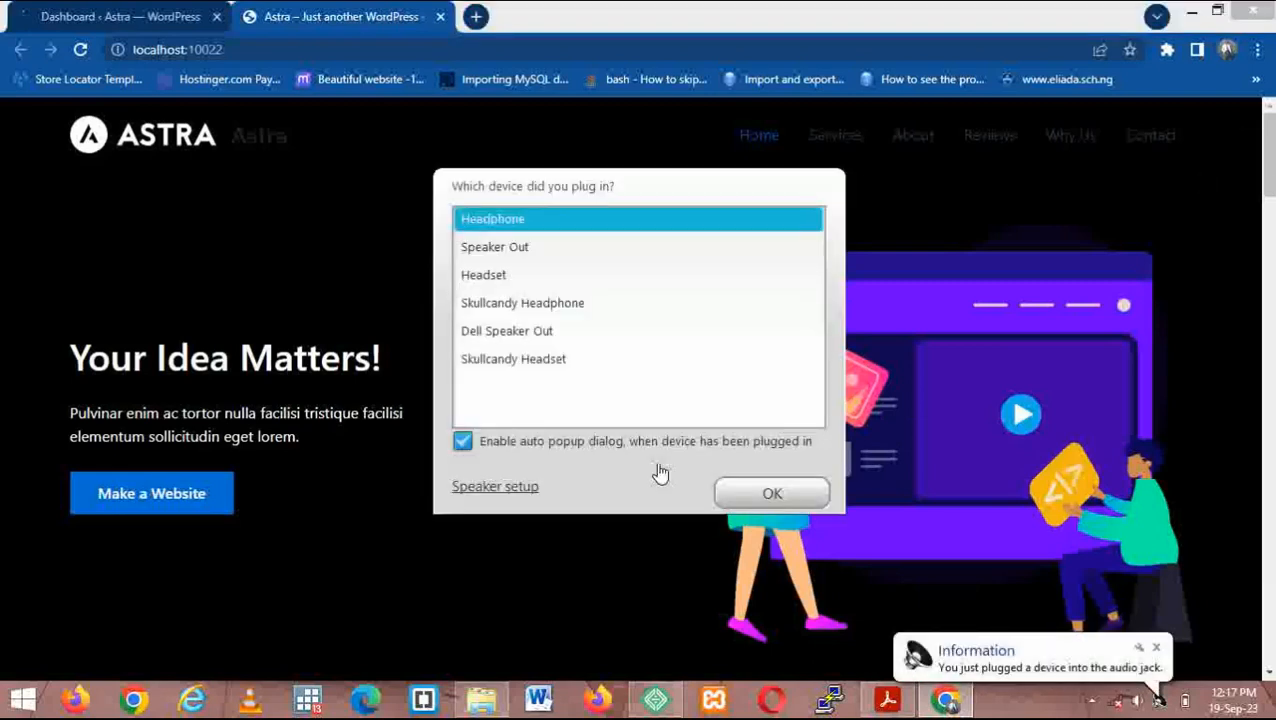
- Scroll the Astra home page down to the footer and back to the top
{"action": "scroll", "coordinate": [873, 596], "scroll_direction": "down", "scroll_amount": 1}
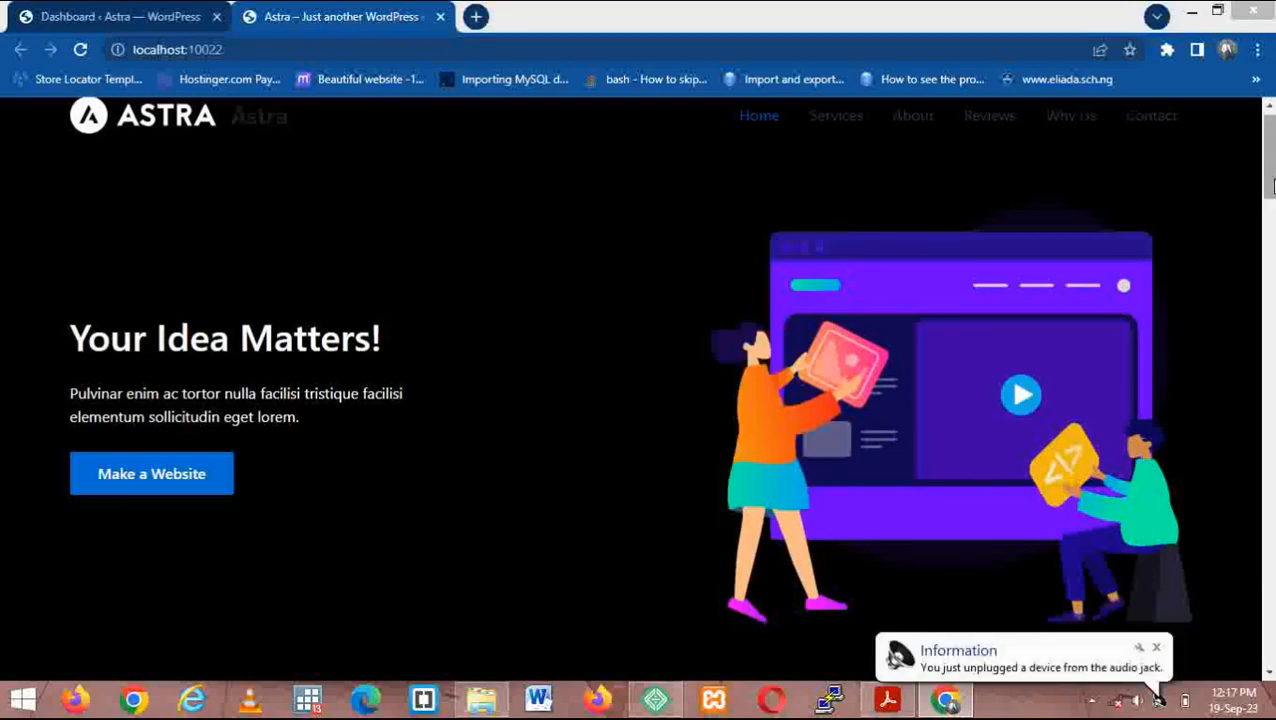
{"action": "scroll", "coordinate": [1272, 188], "scroll_direction": "down", "scroll_amount": 1}
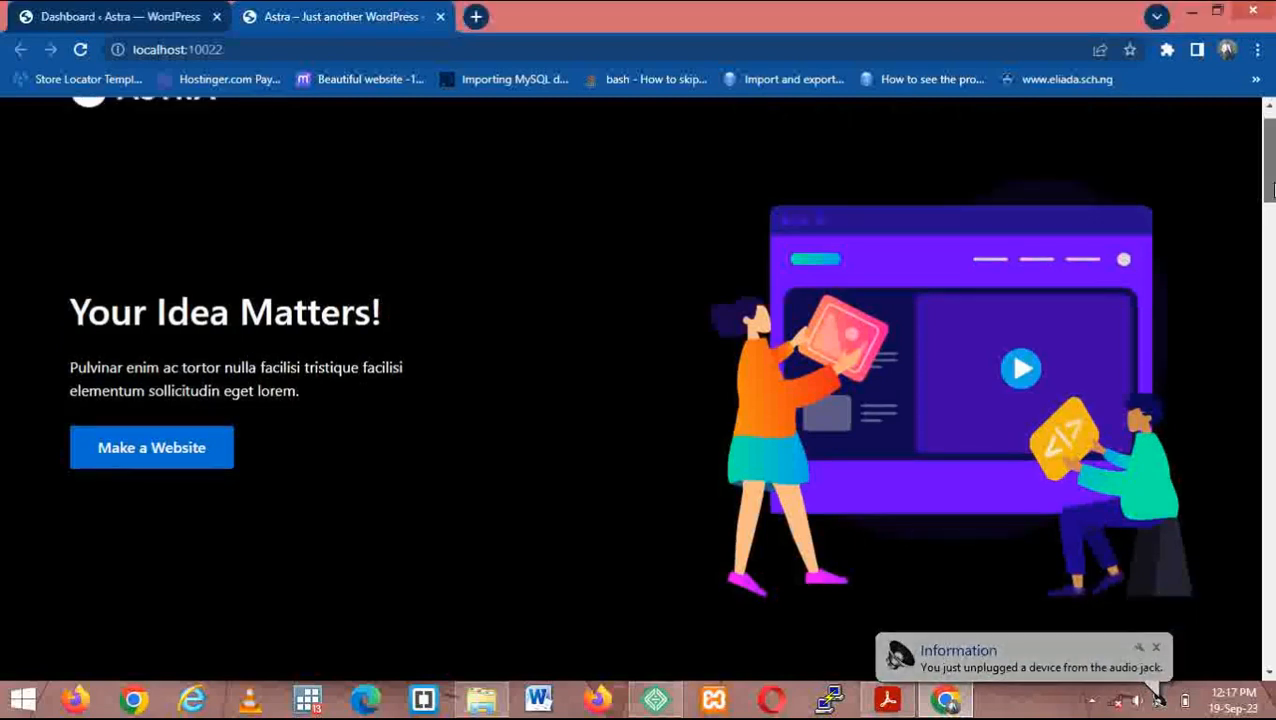
{"action": "scroll", "coordinate": [1272, 188], "scroll_direction": "down", "scroll_amount": 10}
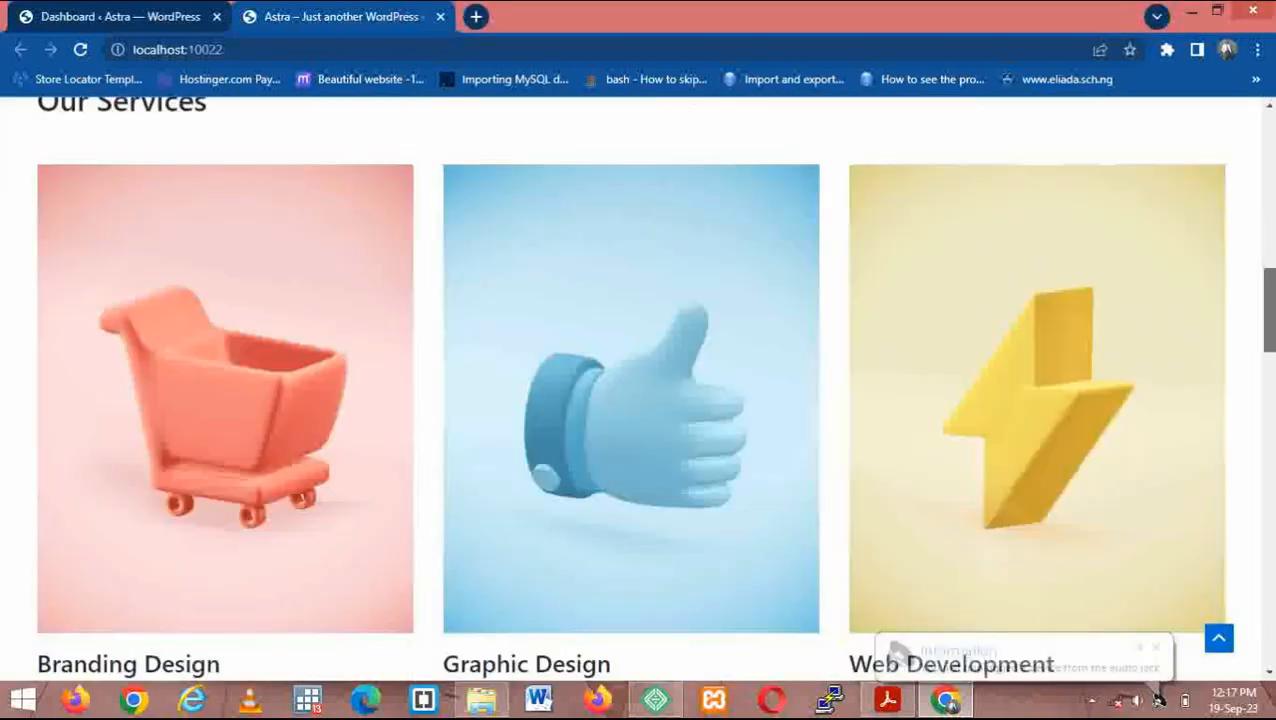
{"action": "scroll", "coordinate": [640, 390], "scroll_direction": "down", "scroll_amount": 10}
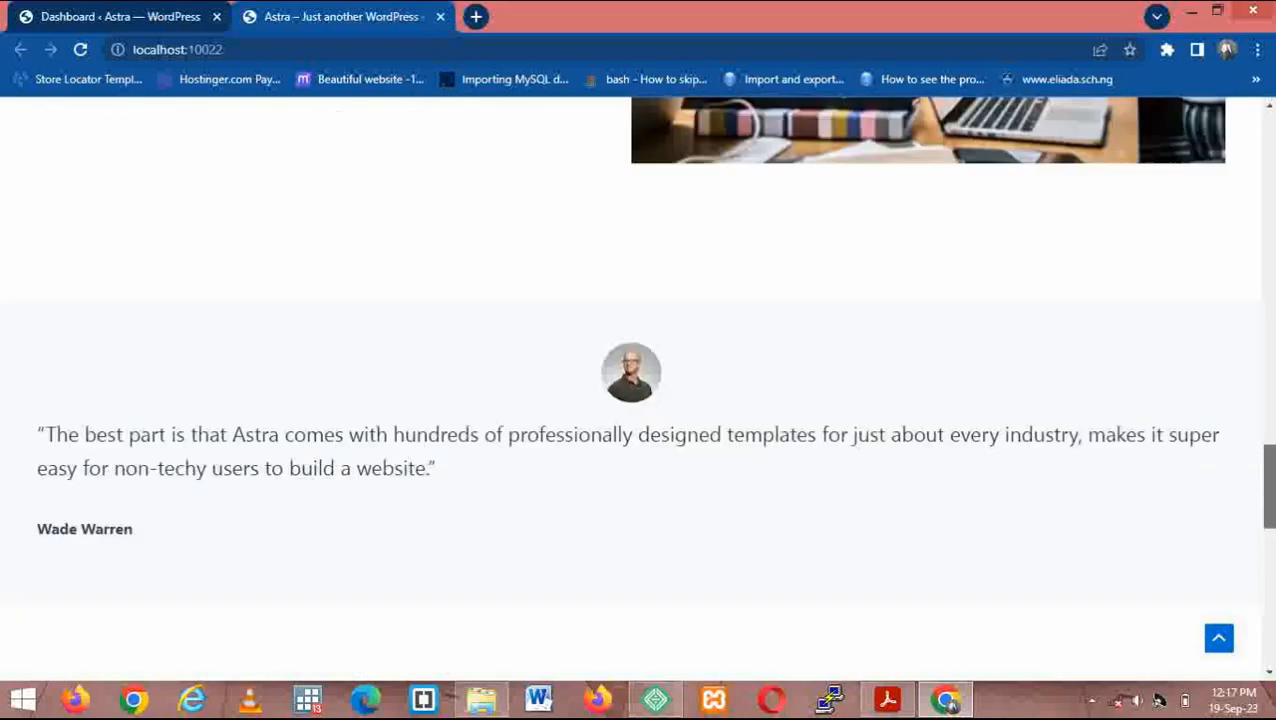
{"action": "scroll", "coordinate": [640, 390], "scroll_direction": "down", "scroll_amount": 5}
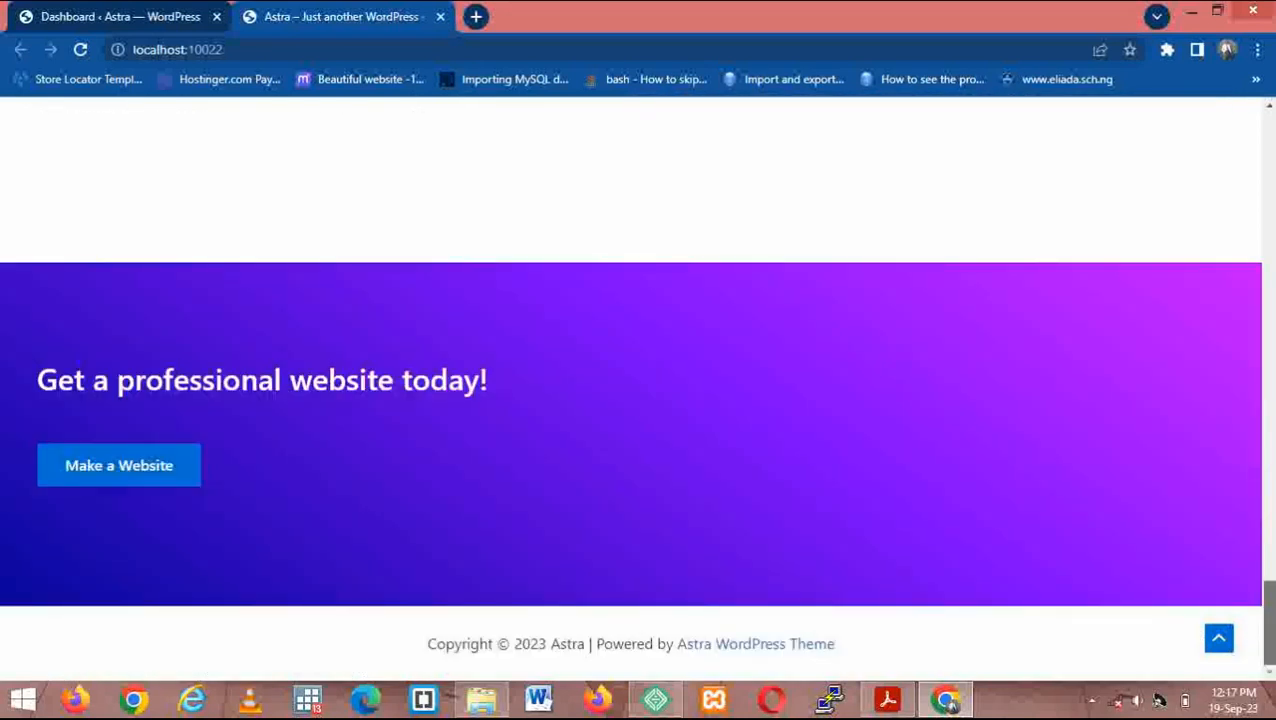
{"action": "left_click_drag", "start_coordinate": [1268, 630], "coordinate": [1268, 175]}
{"action": "scroll", "coordinate": [1258, 390], "scroll_direction": "up", "scroll_amount": 1}
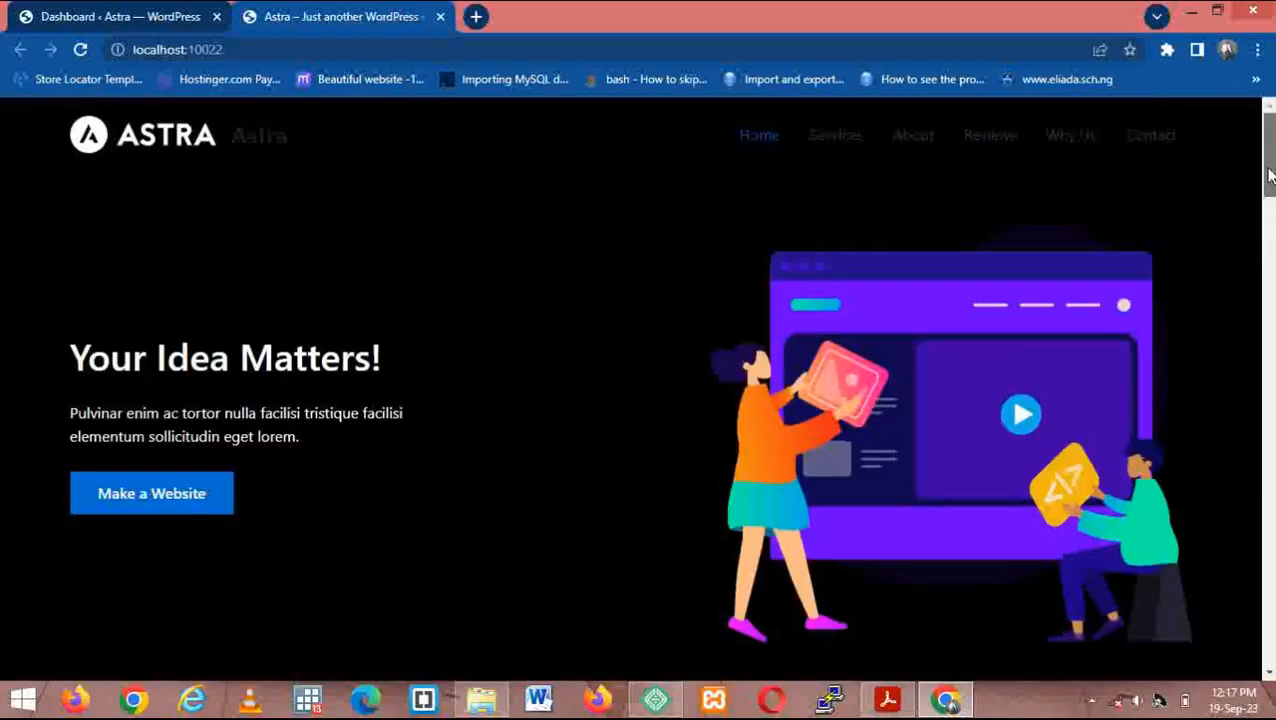
{"action": "left_click_drag", "start_coordinate": [1268, 175], "coordinate": [4, 6]}
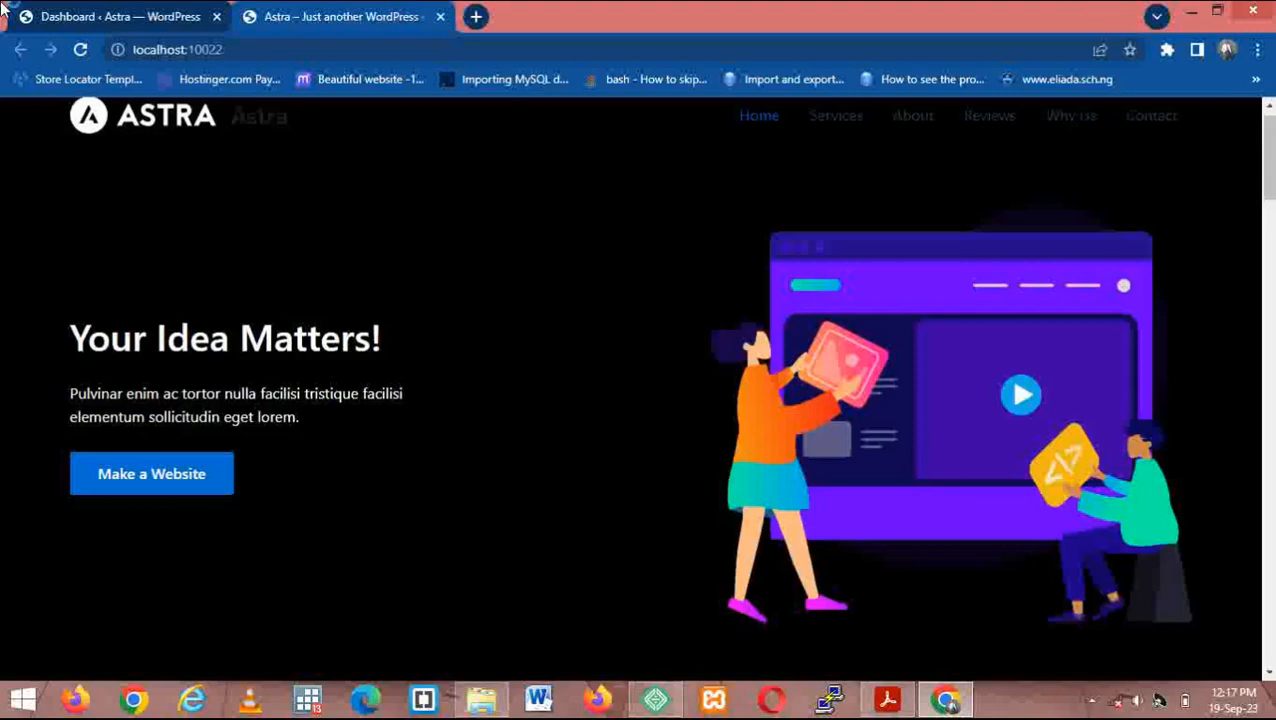
- Switch to the NCCF WordPress dashboard and scroll through it
{"action": "left_click", "coordinate": [112, 12]}
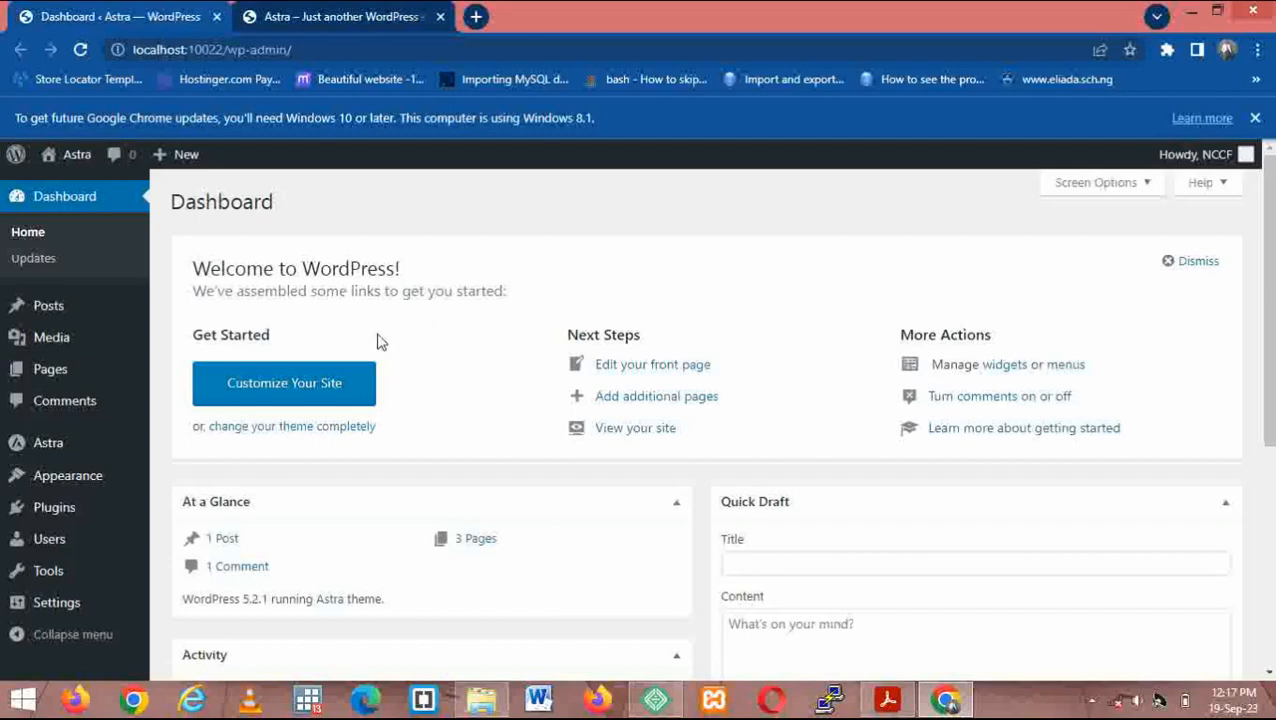
{"action": "mouse_move", "coordinate": [68, 476]}
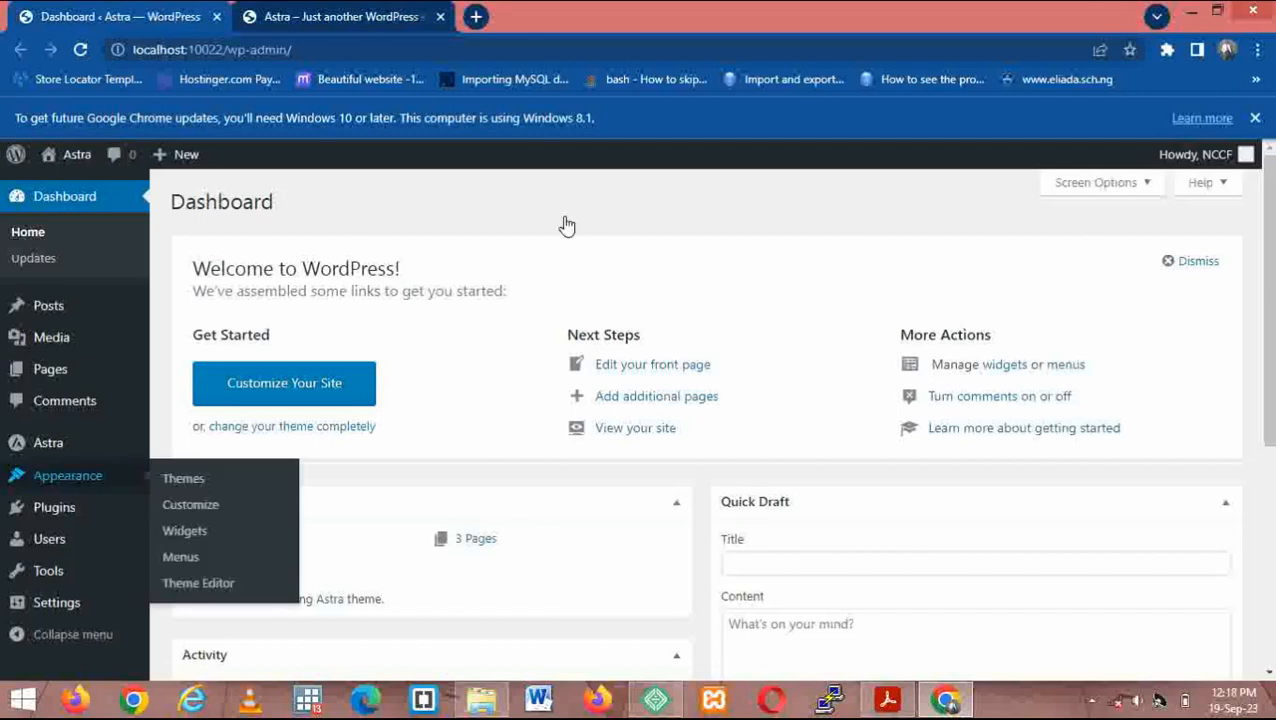
{"action": "left_click_drag", "start_coordinate": [1268, 209], "coordinate": [1270, 305]}
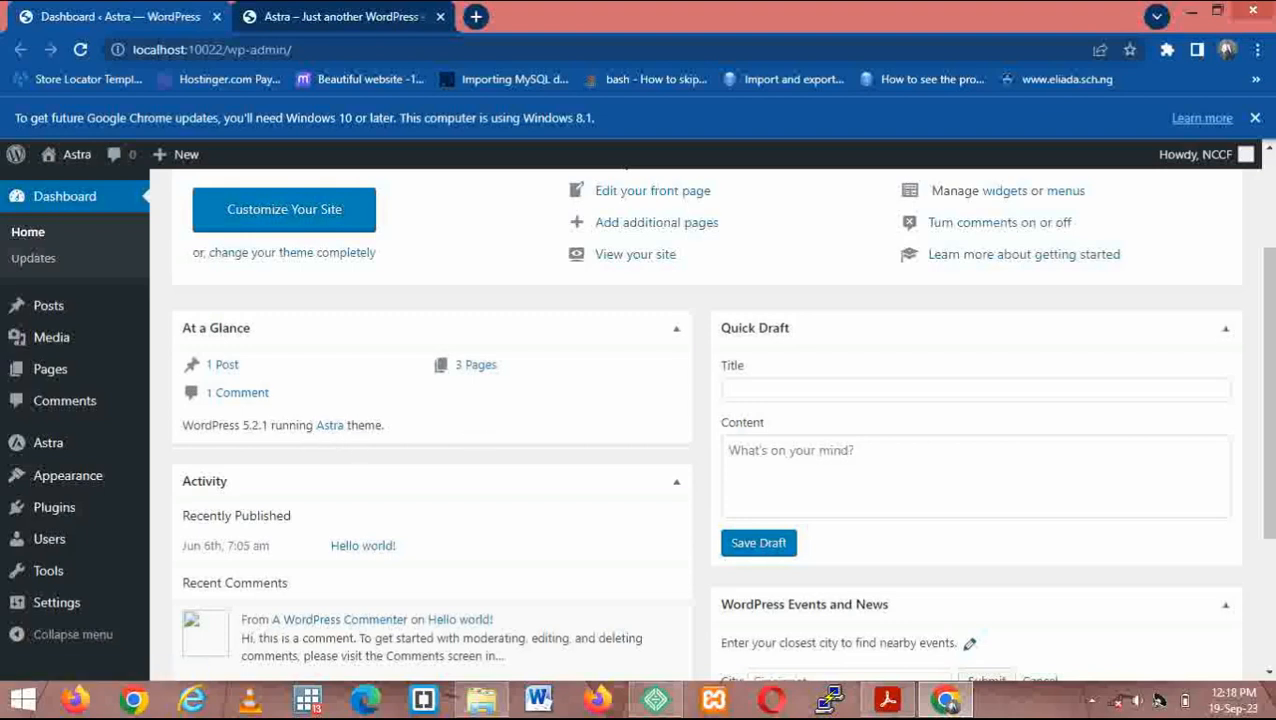
{"action": "scroll", "coordinate": [1265, 237], "scroll_direction": "up", "scroll_amount": 1}
{"action": "scroll", "coordinate": [1265, 237], "scroll_direction": "up", "scroll_amount": 1}
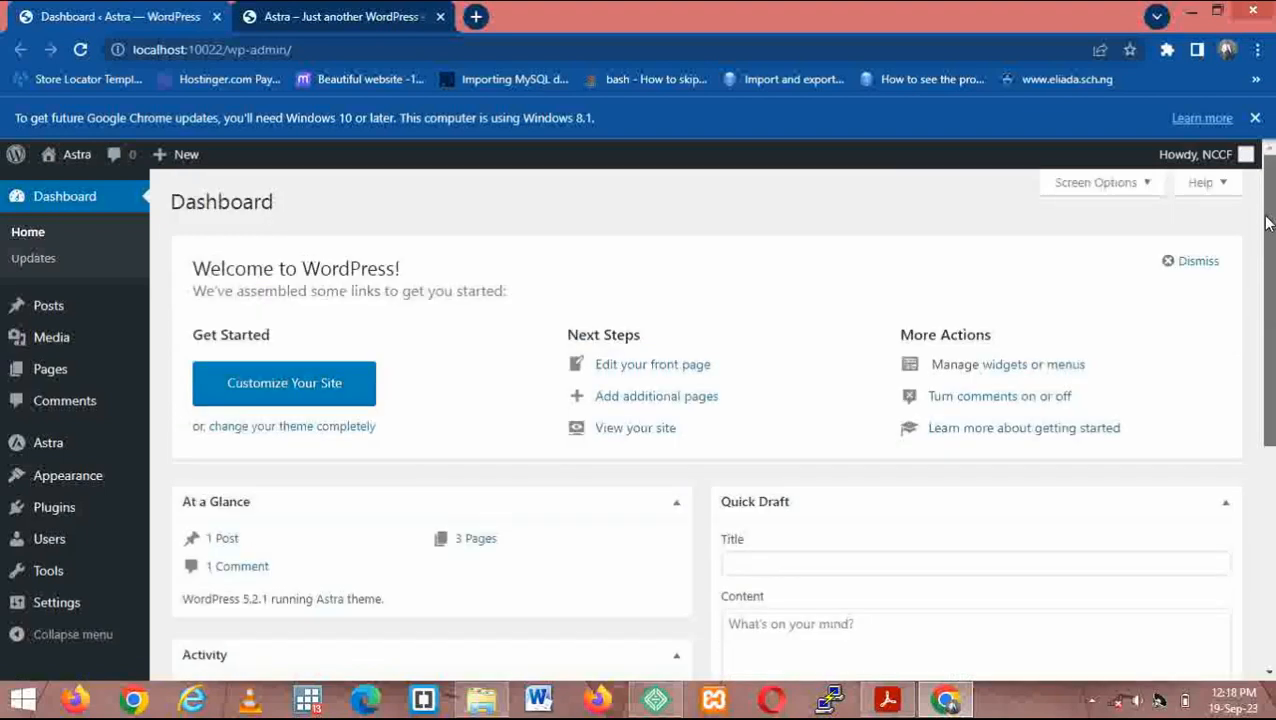
{"action": "scroll", "coordinate": [1265, 237], "scroll_direction": "down", "scroll_amount": 5}
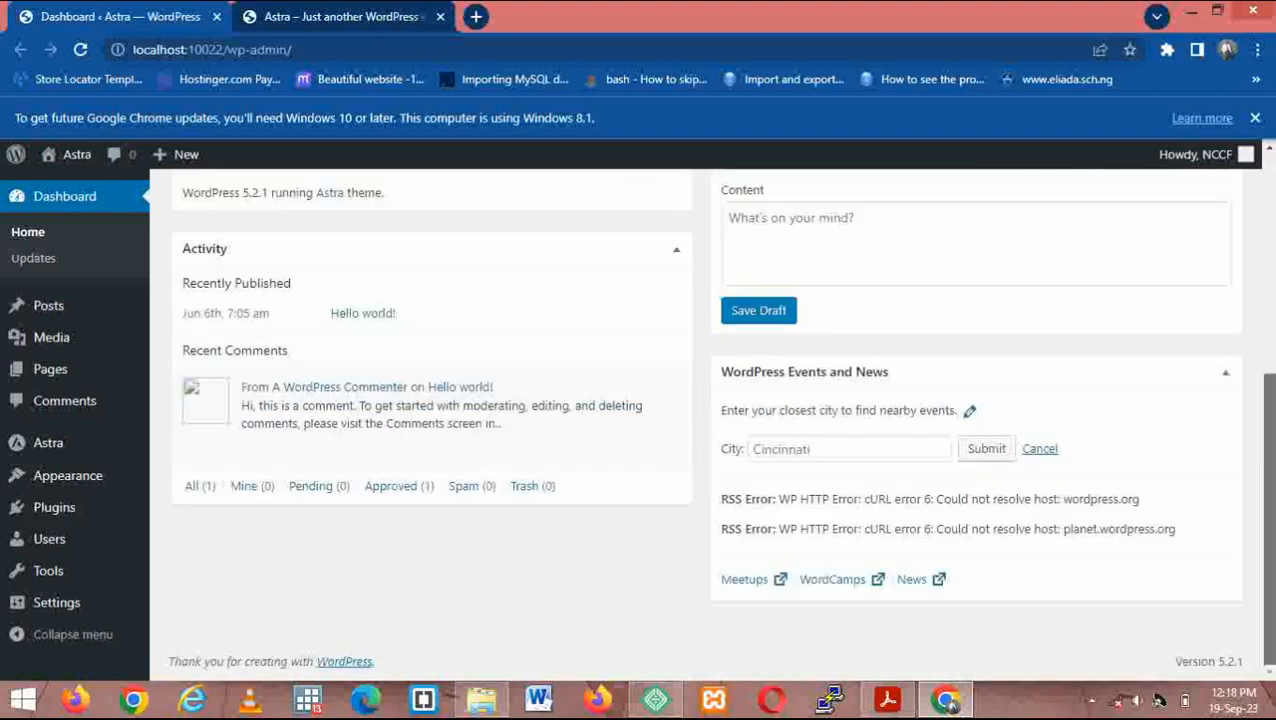
{"action": "scroll", "coordinate": [711, 426], "scroll_direction": "up", "scroll_amount": 3}
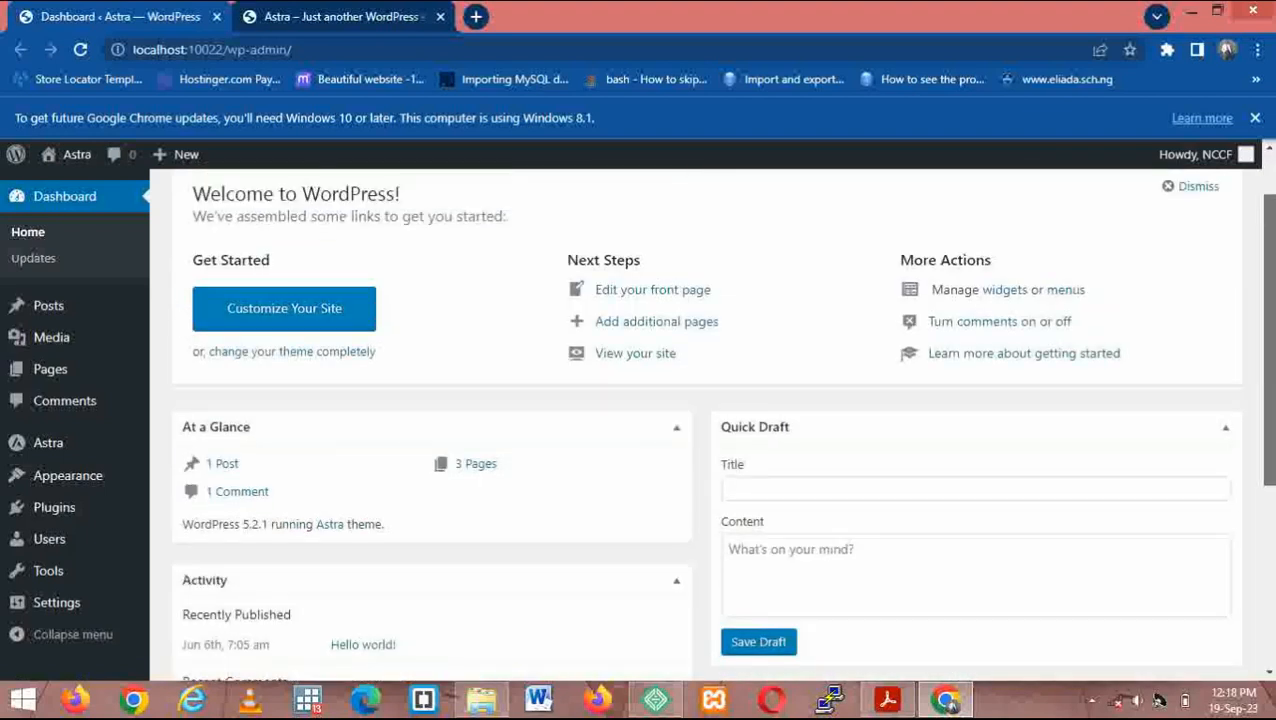
{"action": "scroll", "coordinate": [711, 424], "scroll_direction": "up", "scroll_amount": 1}
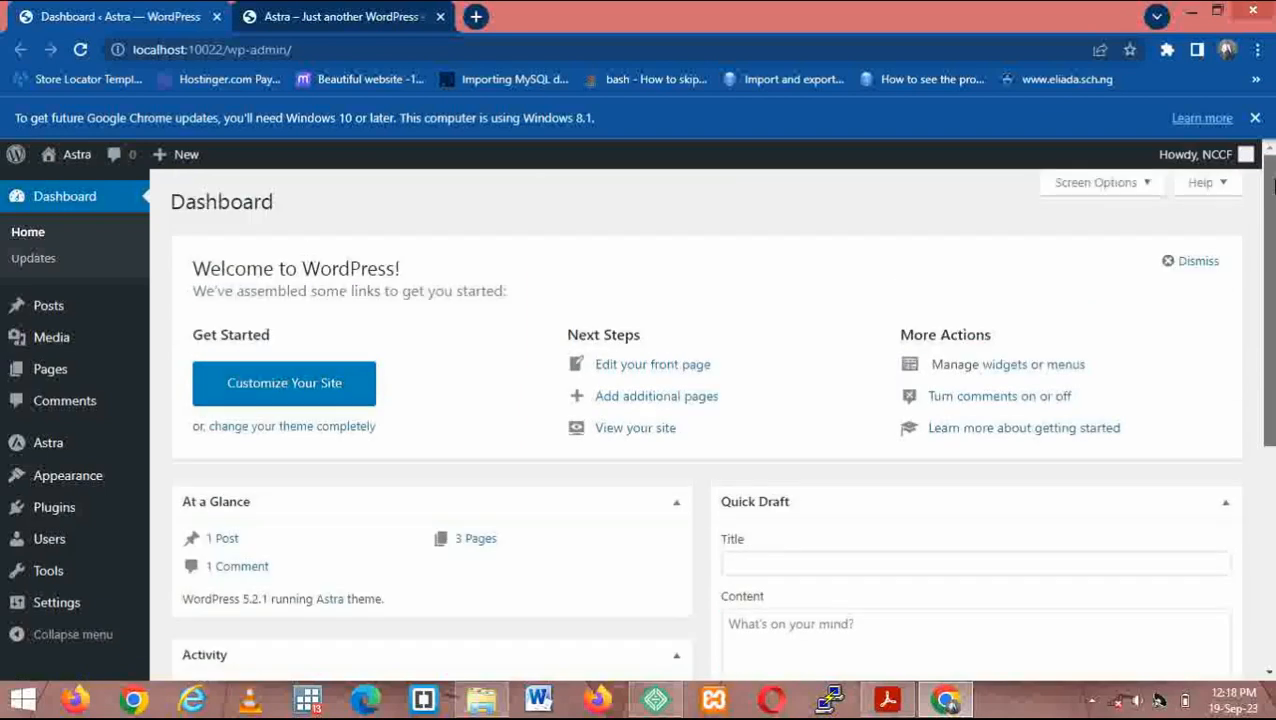
{"action": "scroll", "coordinate": [711, 424], "scroll_direction": "down", "scroll_amount": 3}
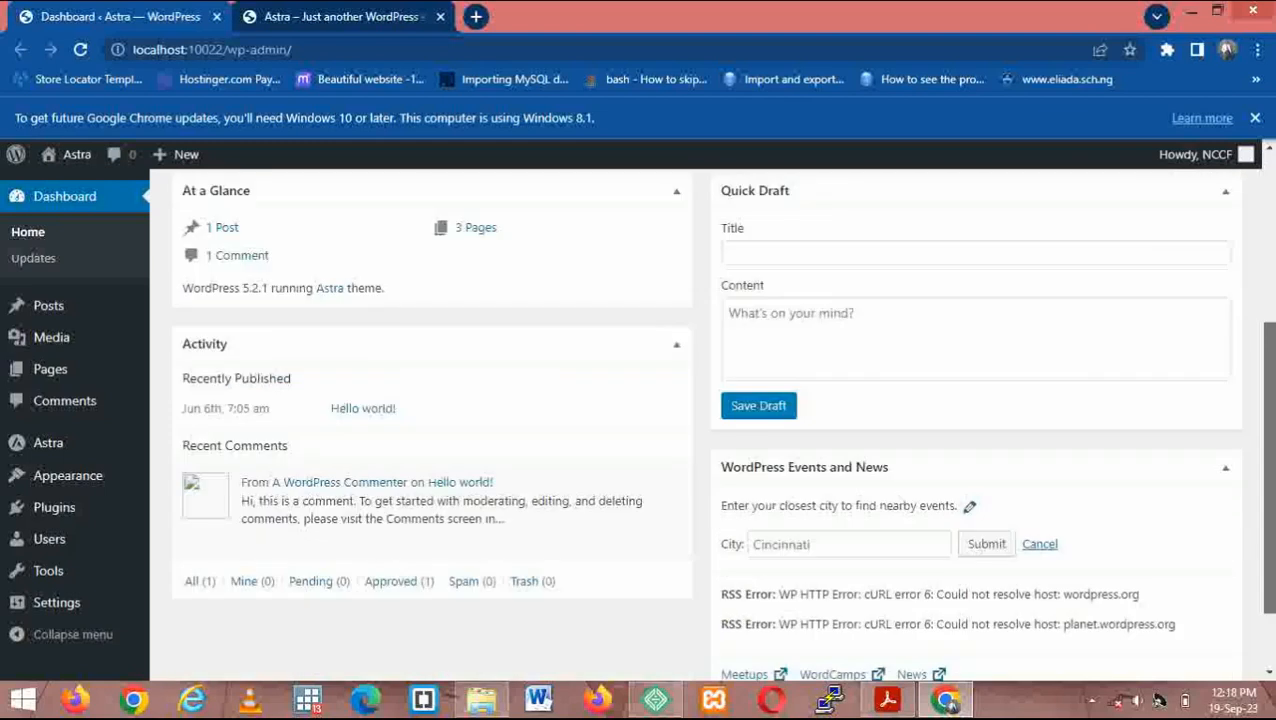
{"action": "scroll", "coordinate": [1225, 205], "scroll_direction": "up", "scroll_amount": 4}
- Visit the WordPress Themes page, then bring up the NCCF site overview in Local
{"action": "mouse_move", "coordinate": [4, 515]}
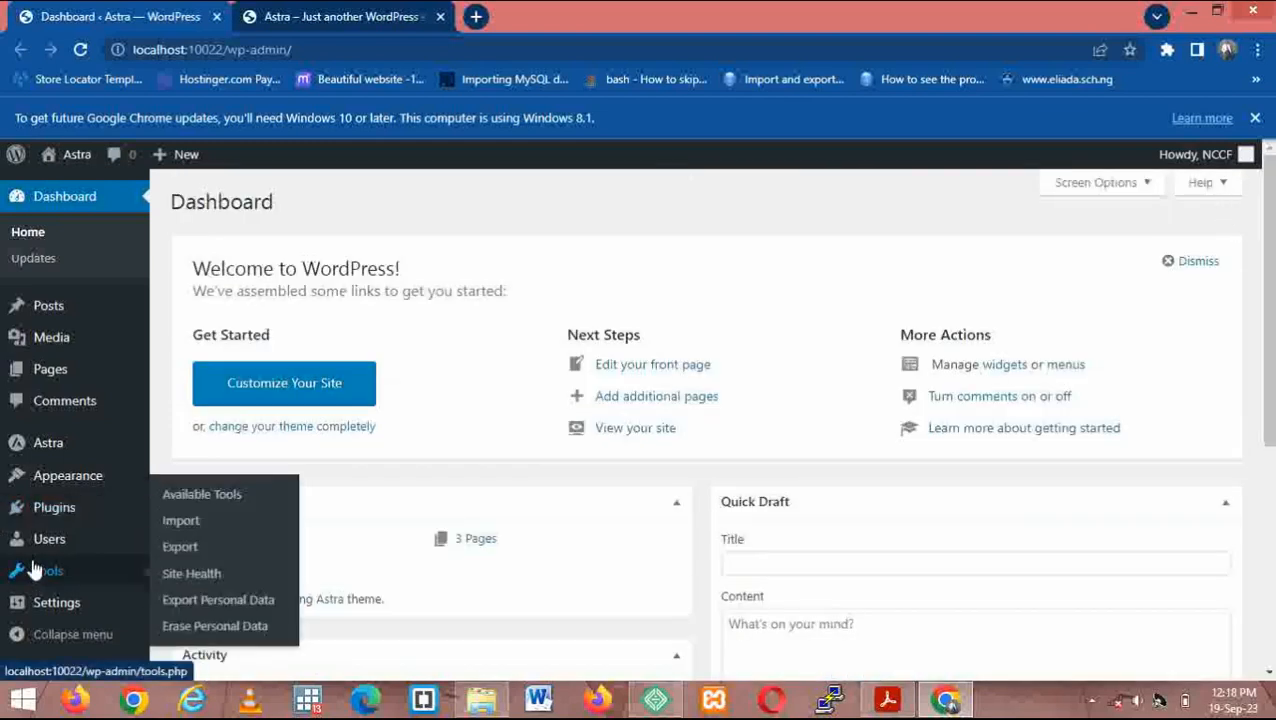
{"action": "mouse_move", "coordinate": [85, 477]}
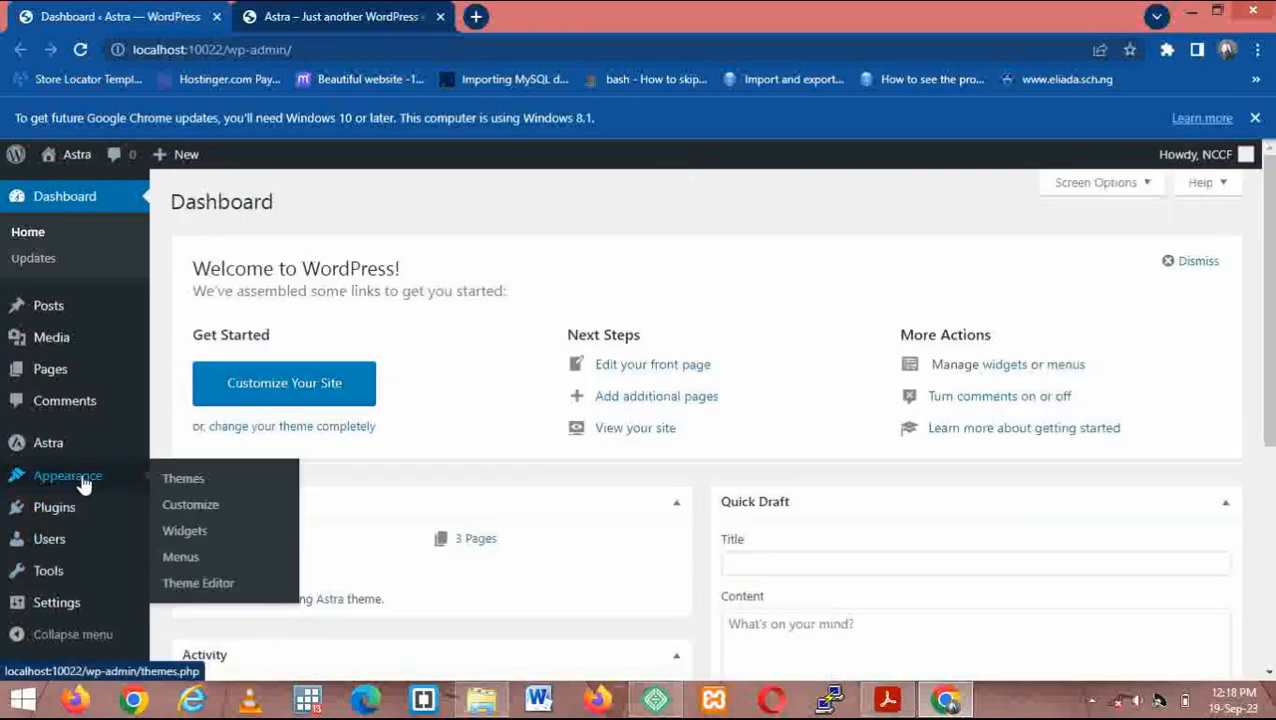
{"action": "left_click", "coordinate": [185, 480]}
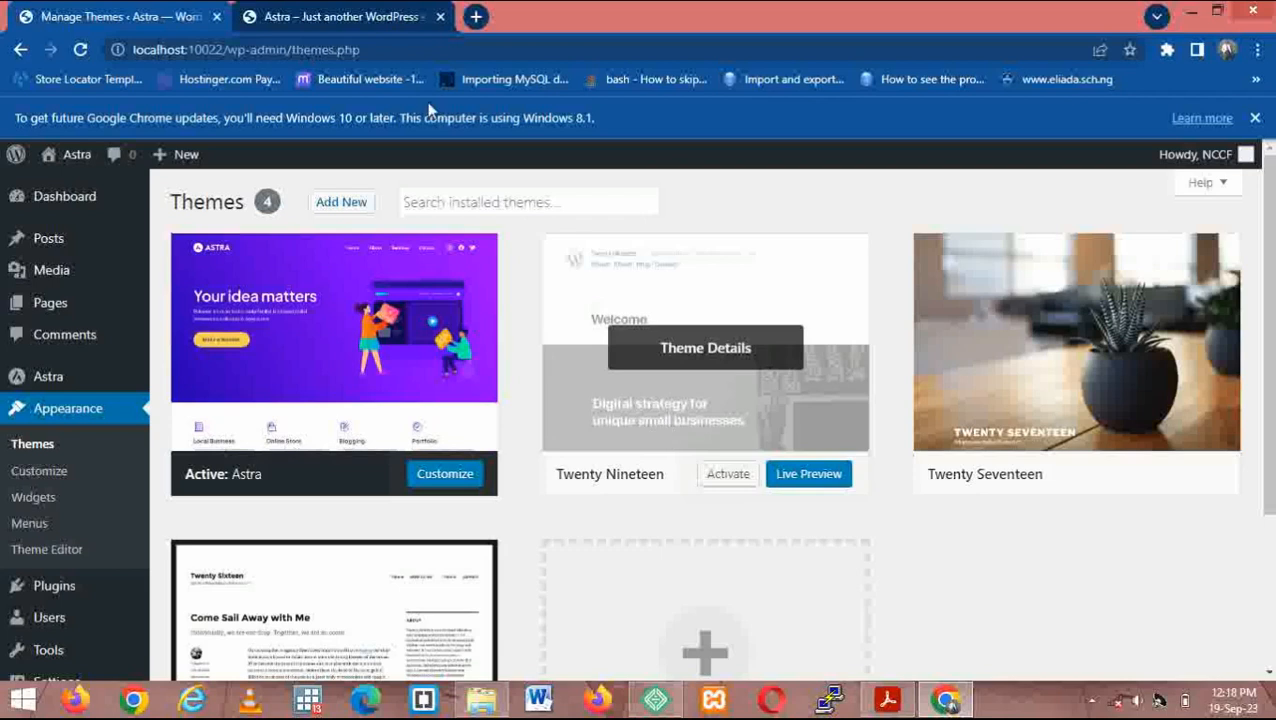
{"action": "left_click", "coordinate": [655, 700]}
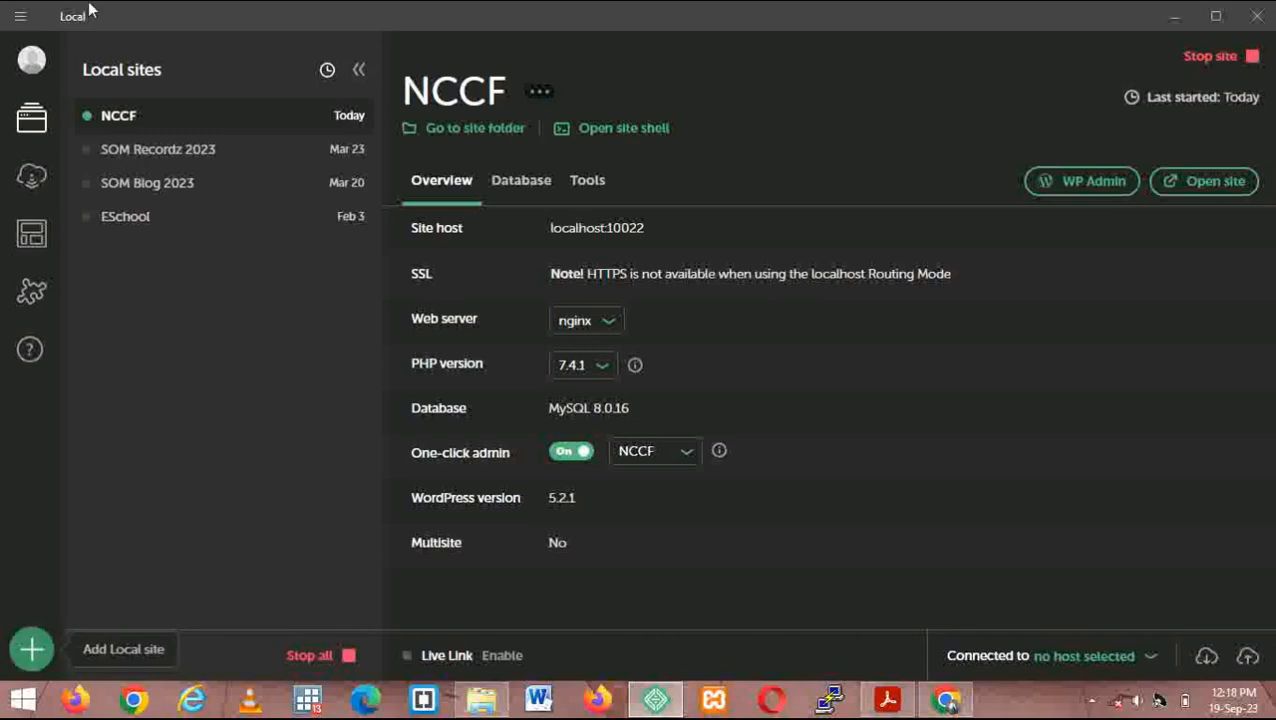
- Open and close Local's main menu, then begin adding a new site with the green + button
{"action": "left_click", "coordinate": [20, 18]}
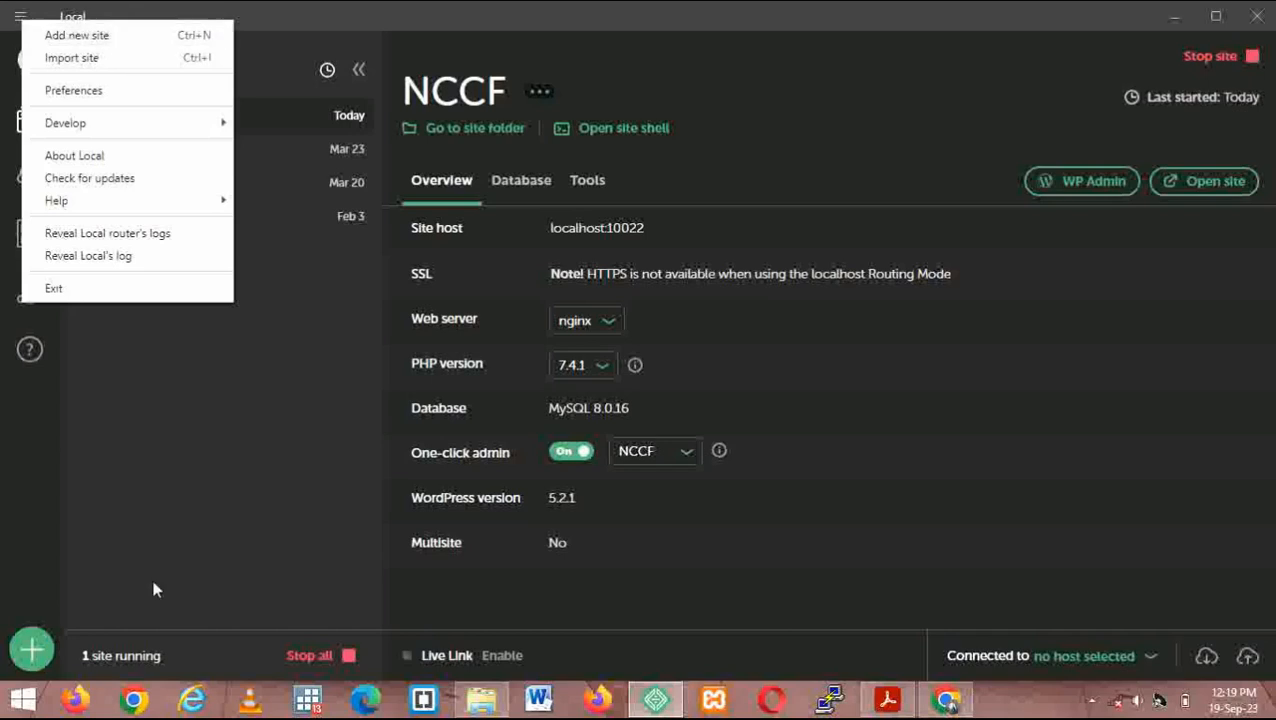
{"action": "left_click", "coordinate": [35, 652]}
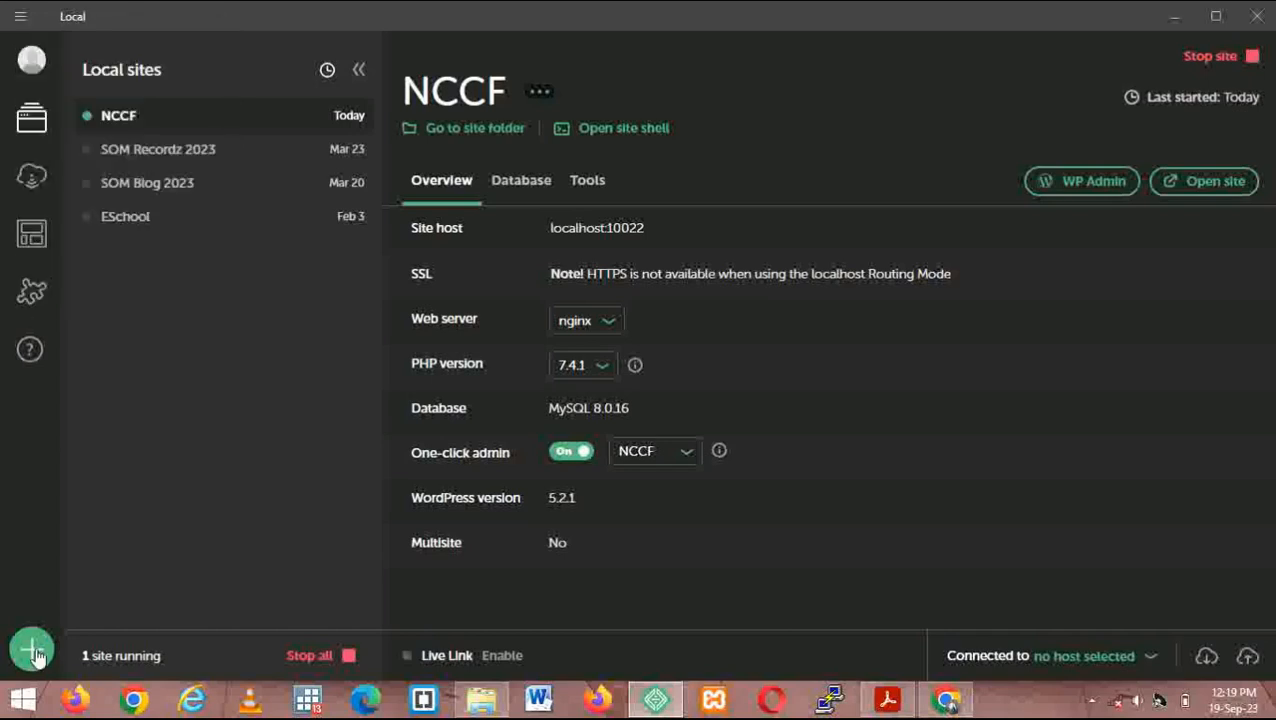
{"action": "left_click", "coordinate": [31, 651]}
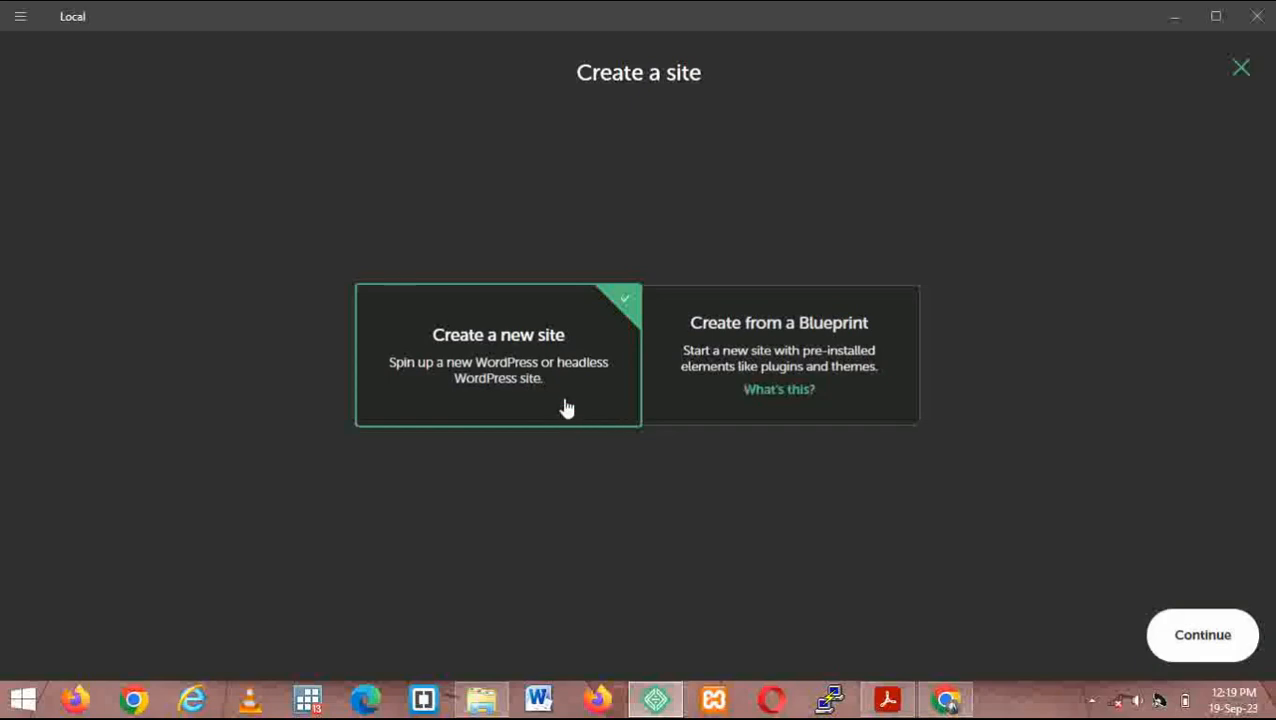
- Create a new site named 'WP Local Test Site' and show its domain and path options
{"action": "left_click", "coordinate": [1213, 650]}
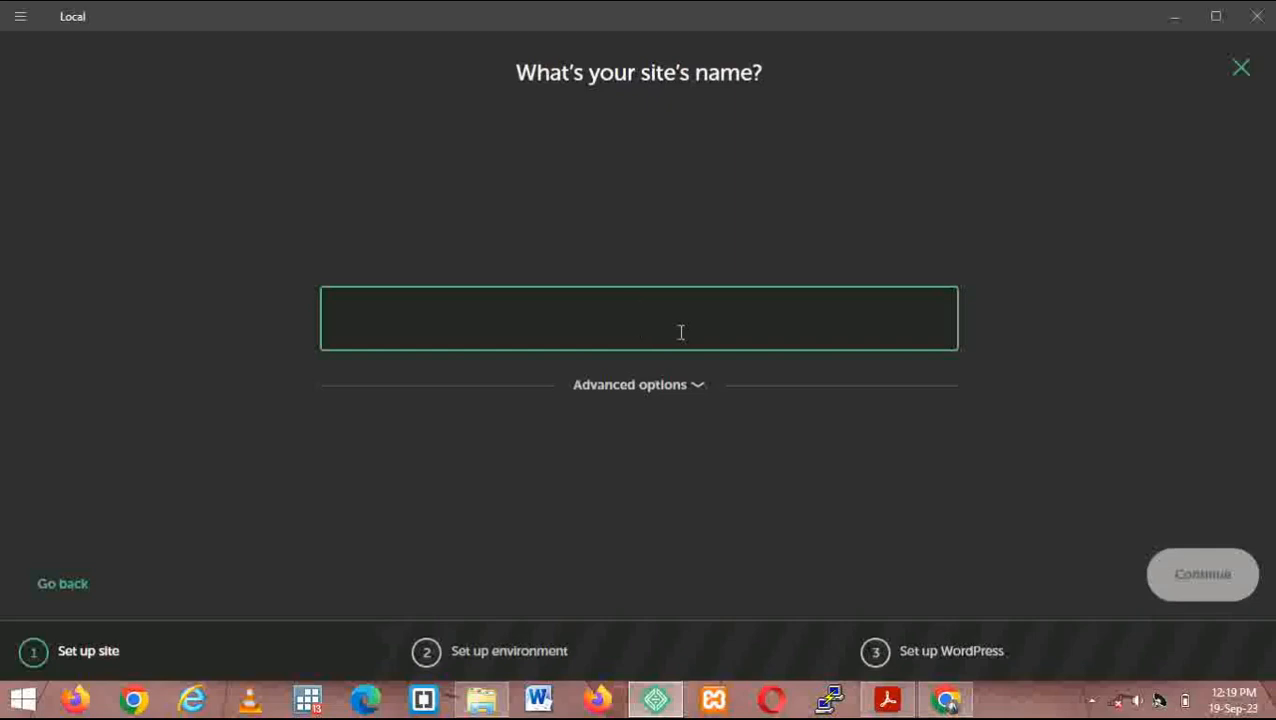
{"action": "type", "text": "WP"}
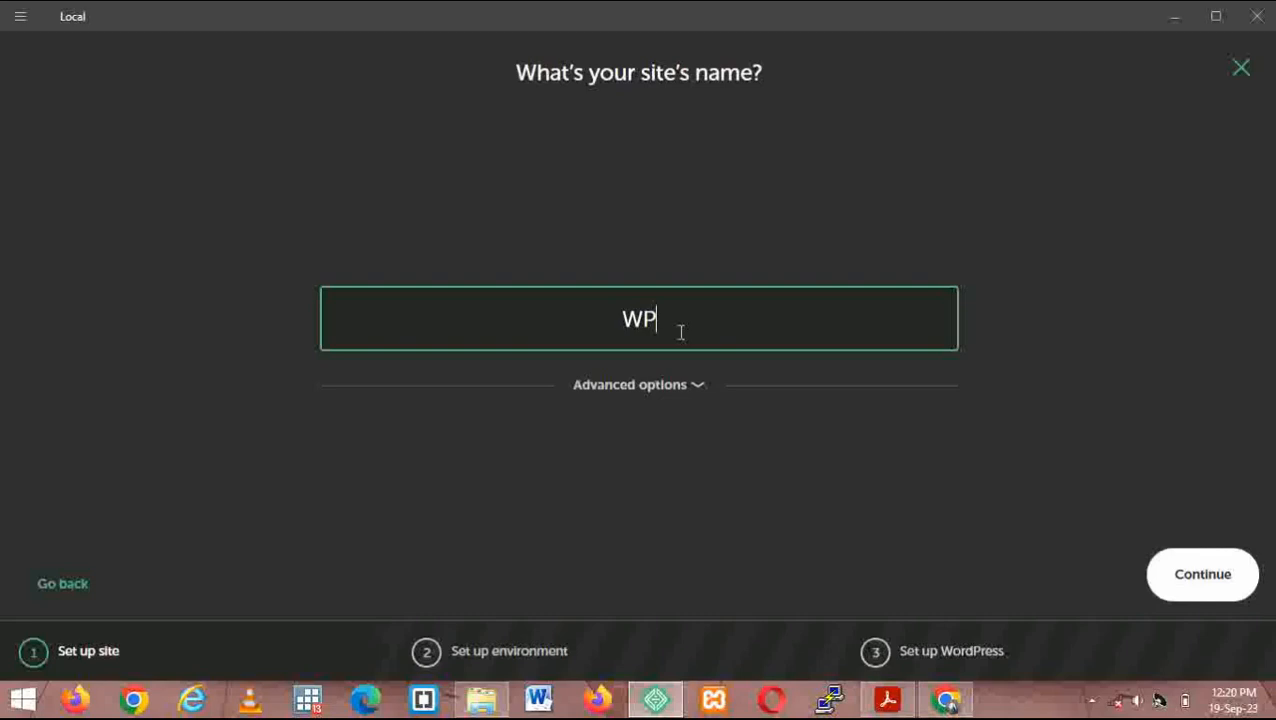
{"action": "type", "text": " Loc"}
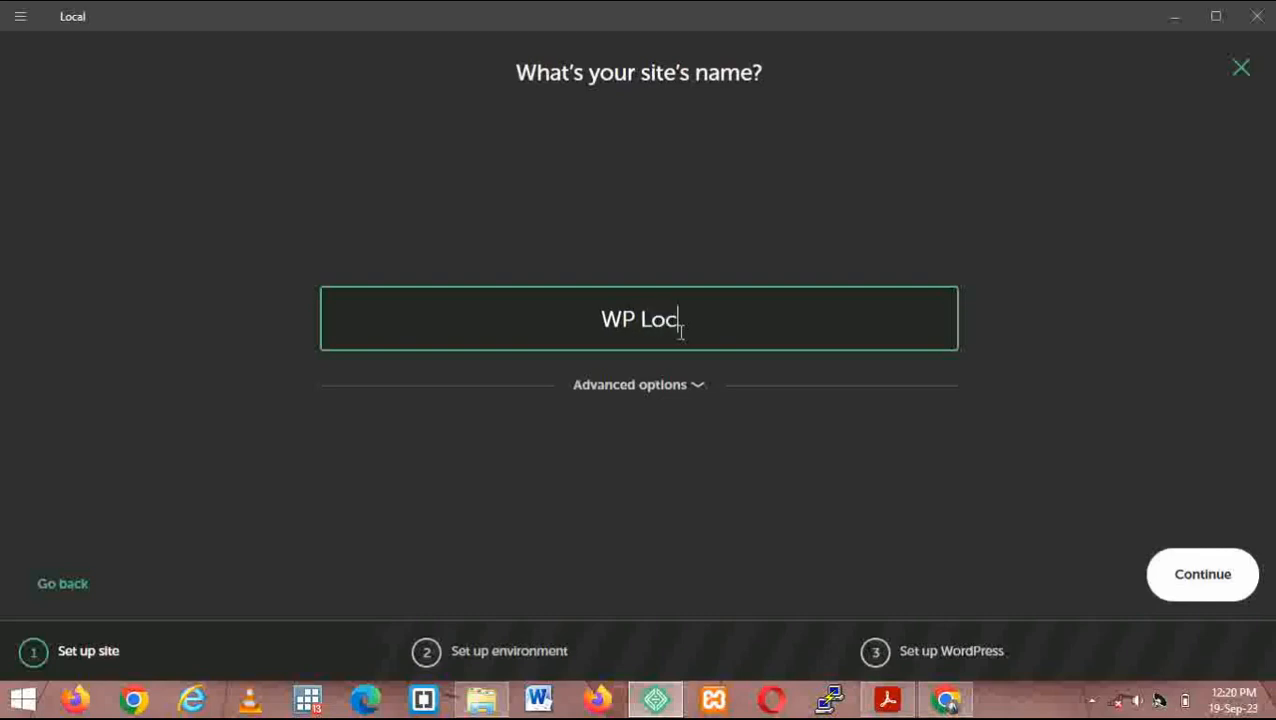
{"action": "type", "text": "al Te"}
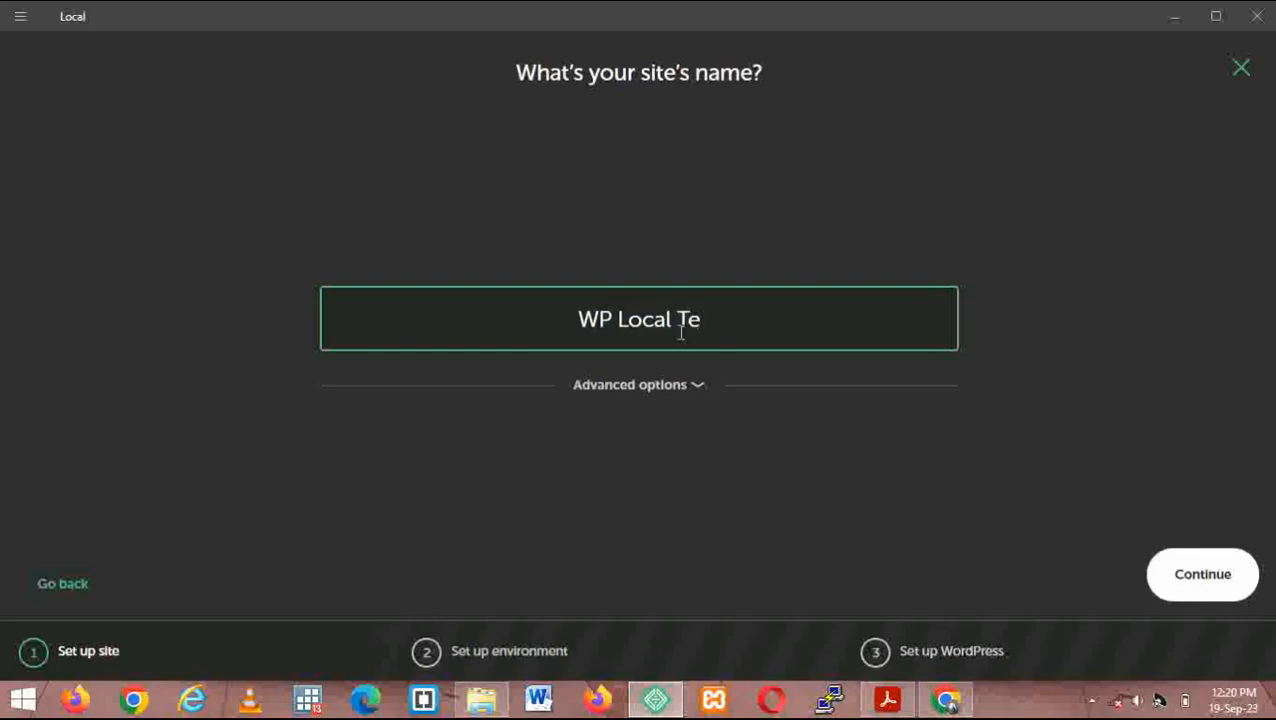
{"action": "type", "text": "st Site"}
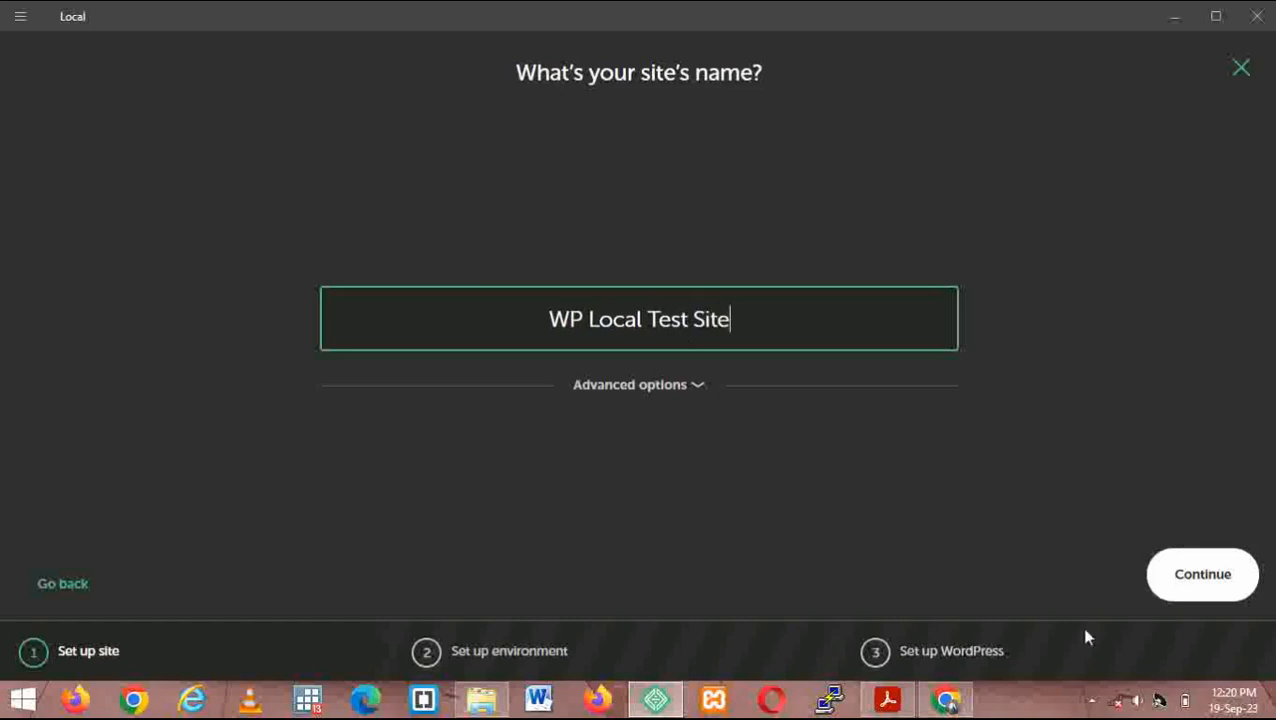
{"action": "left_click", "coordinate": [699, 386]}
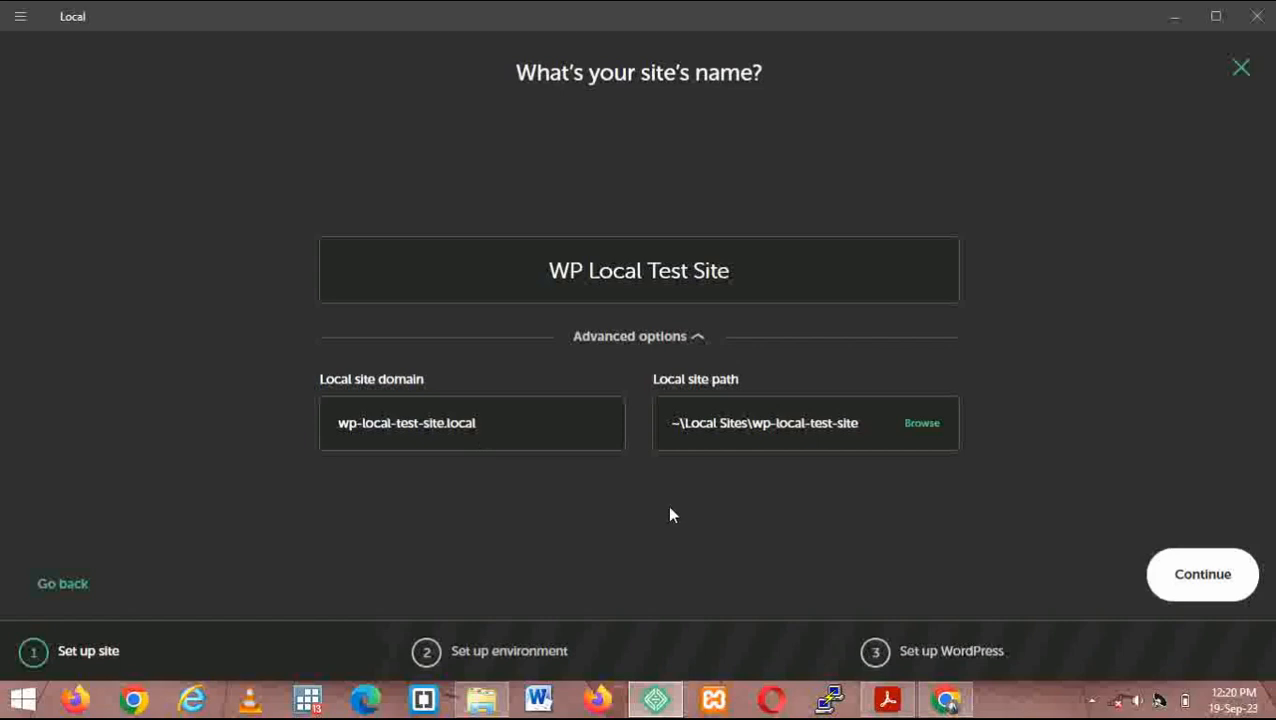
- Preview the Custom environment's PHP and database lists, then keep Preferred (PHP 7.4.1, nginx, MySQL 8.0.16)
{"action": "left_click", "coordinate": [1172, 579]}
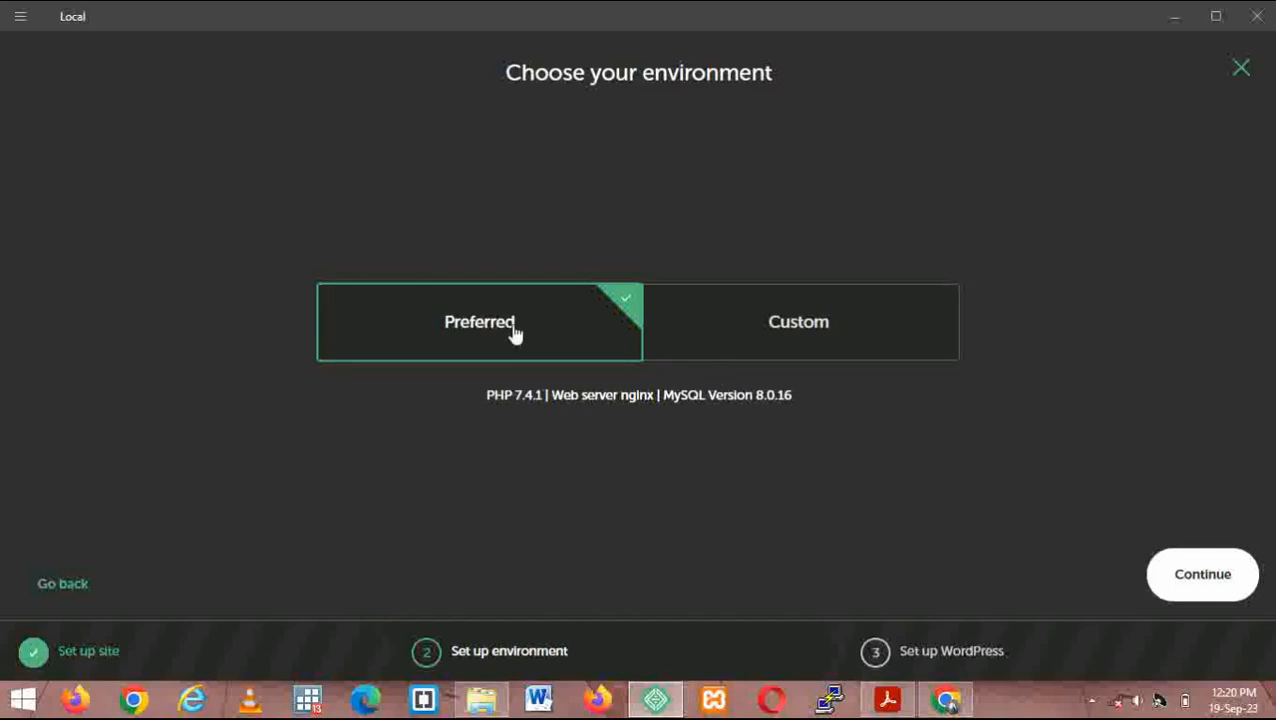
{"action": "left_click", "coordinate": [791, 332]}
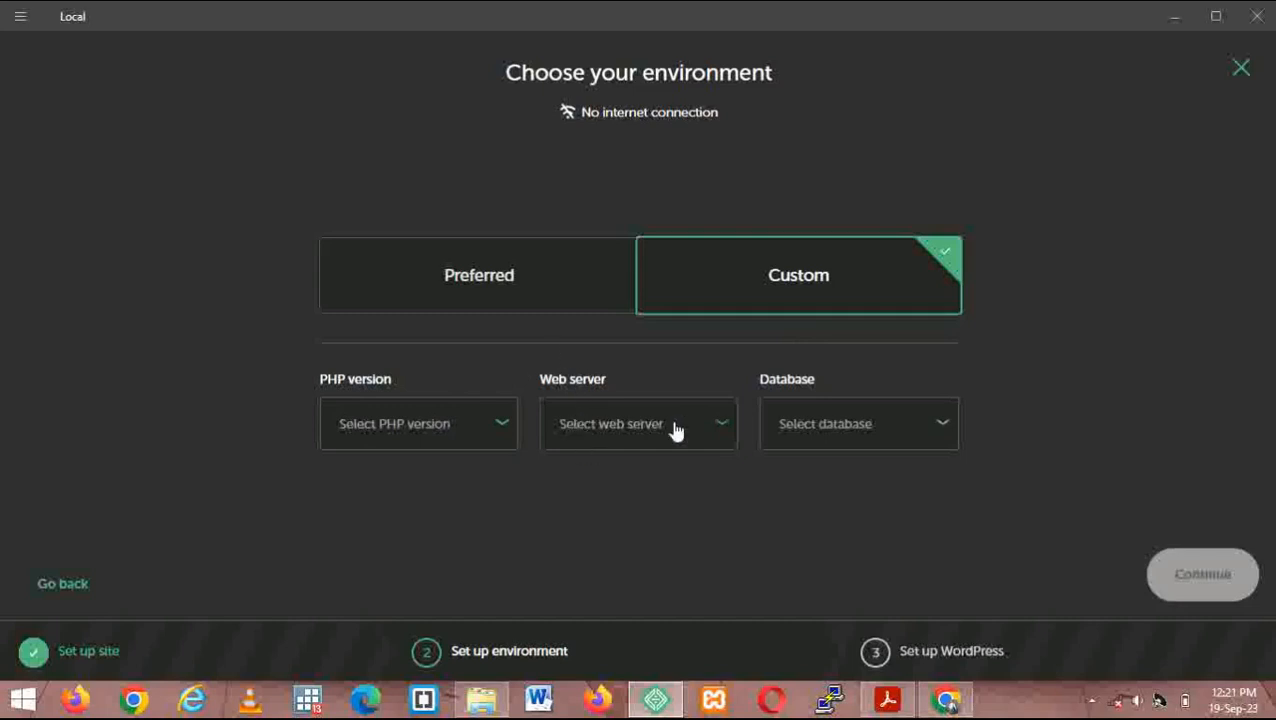
{"action": "left_click", "coordinate": [503, 430]}
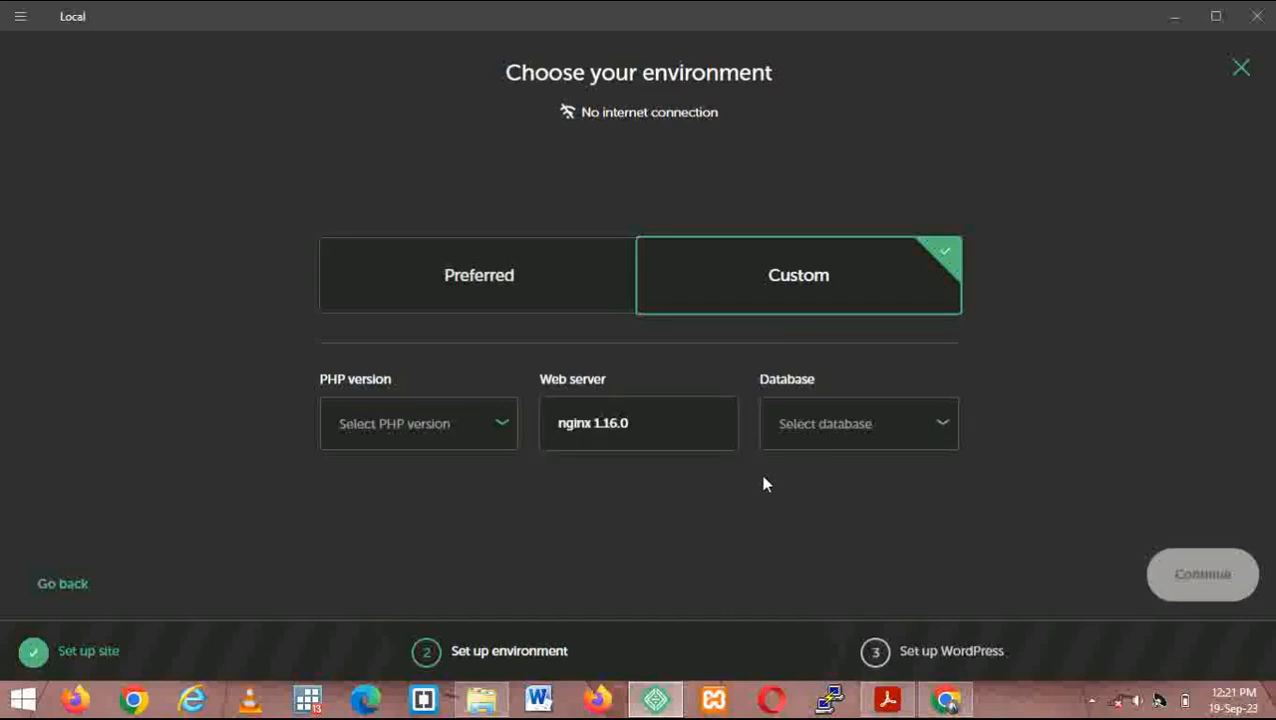
{"action": "left_click", "coordinate": [939, 428]}
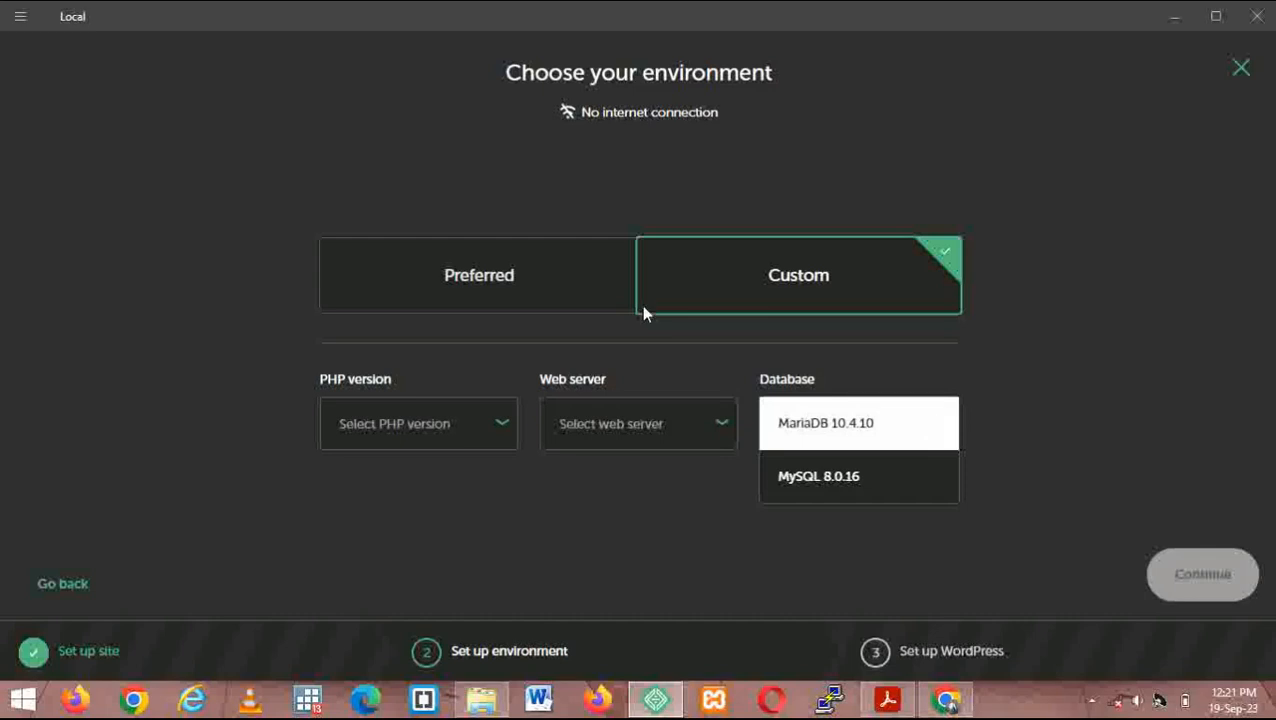
{"action": "left_click", "coordinate": [657, 545]}
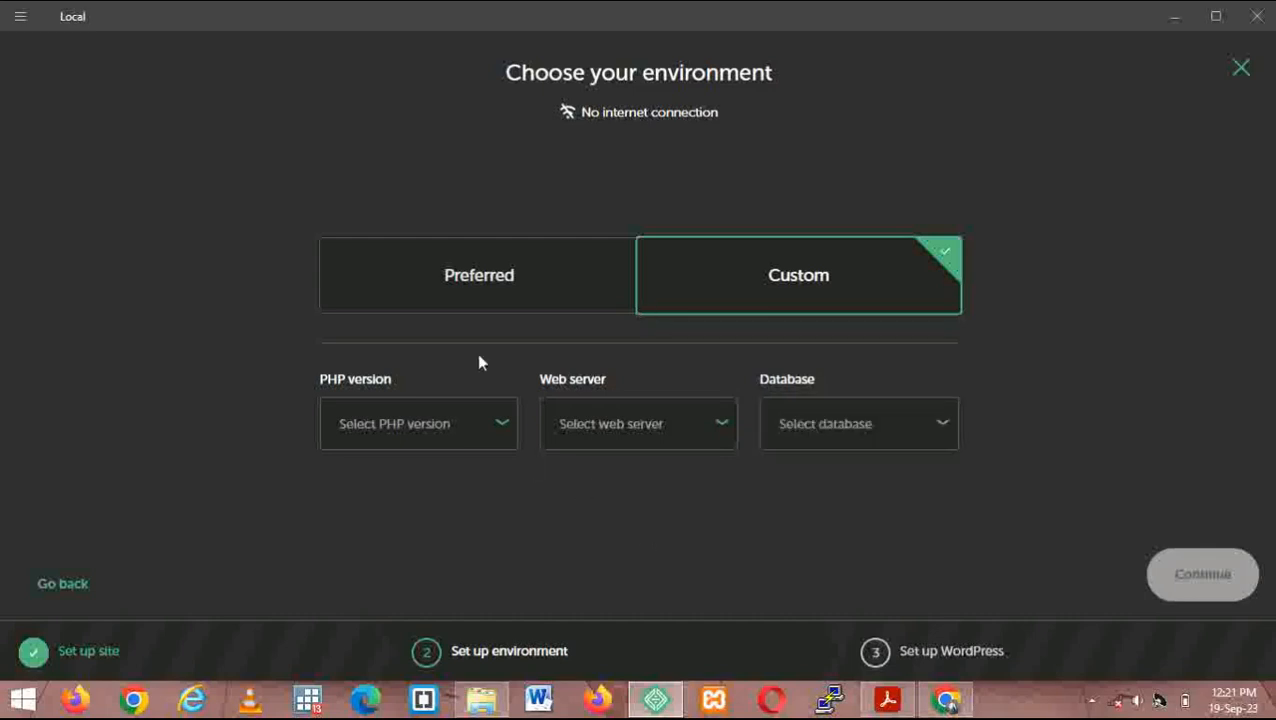
{"action": "left_click", "coordinate": [498, 291]}
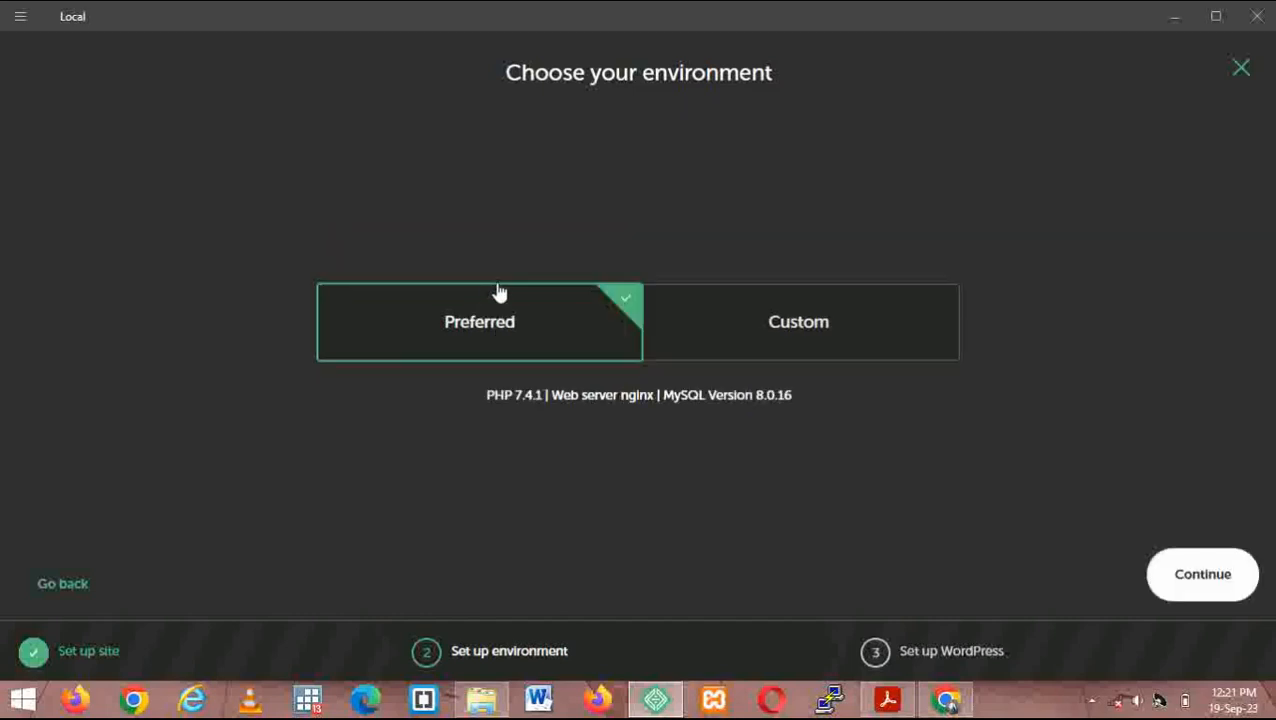
{"action": "left_click", "coordinate": [1186, 586]}
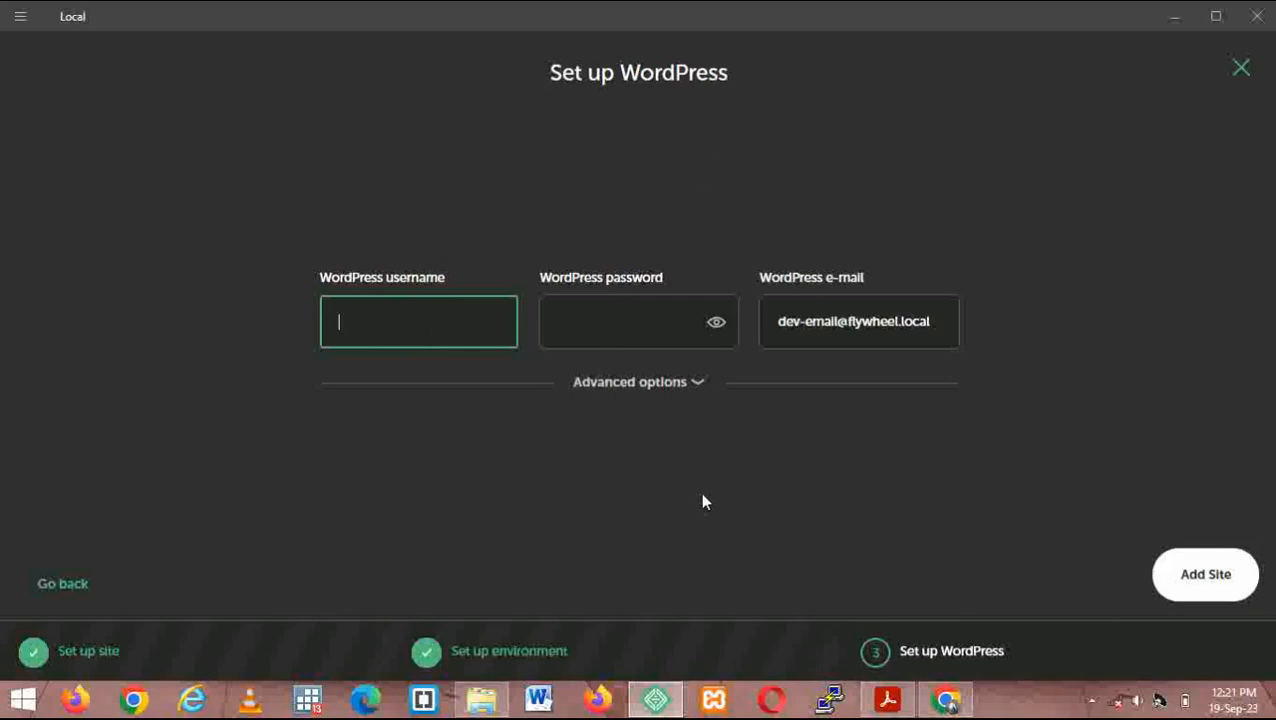
- Expand and collapse the Set up WordPress step's Advanced options
{"action": "left_click", "coordinate": [697, 384]}
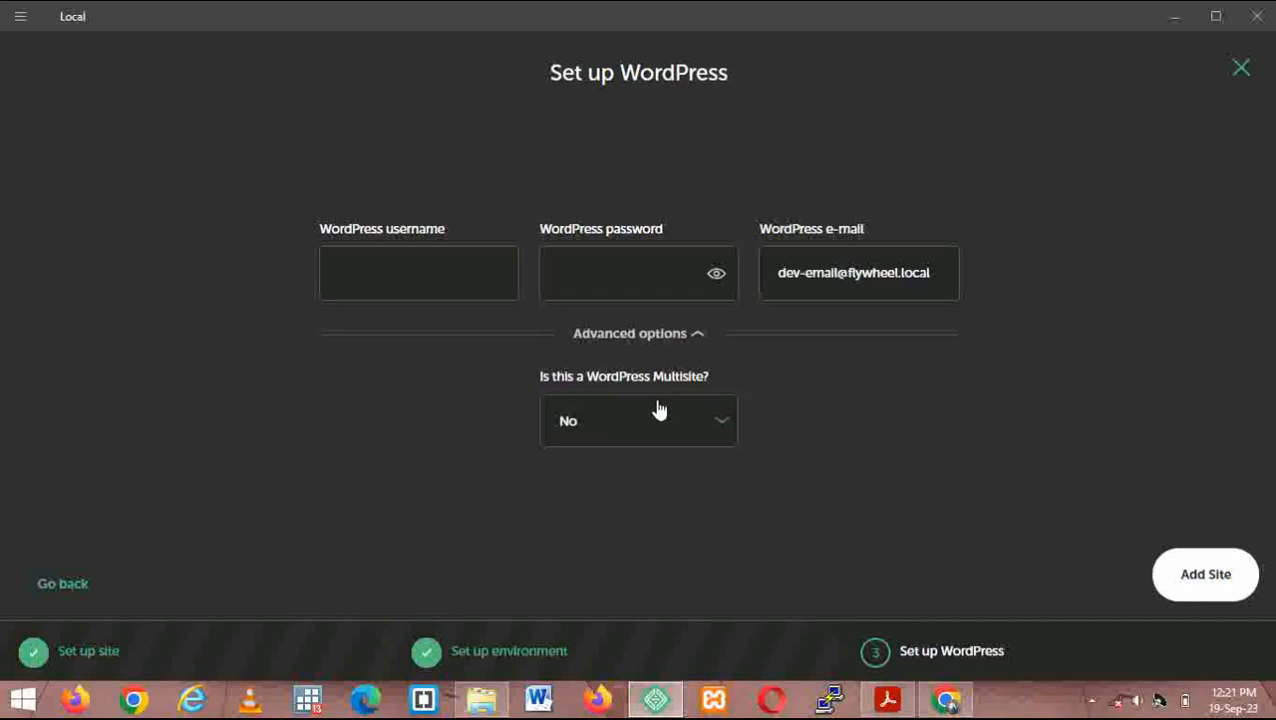
{"action": "left_click", "coordinate": [694, 336]}
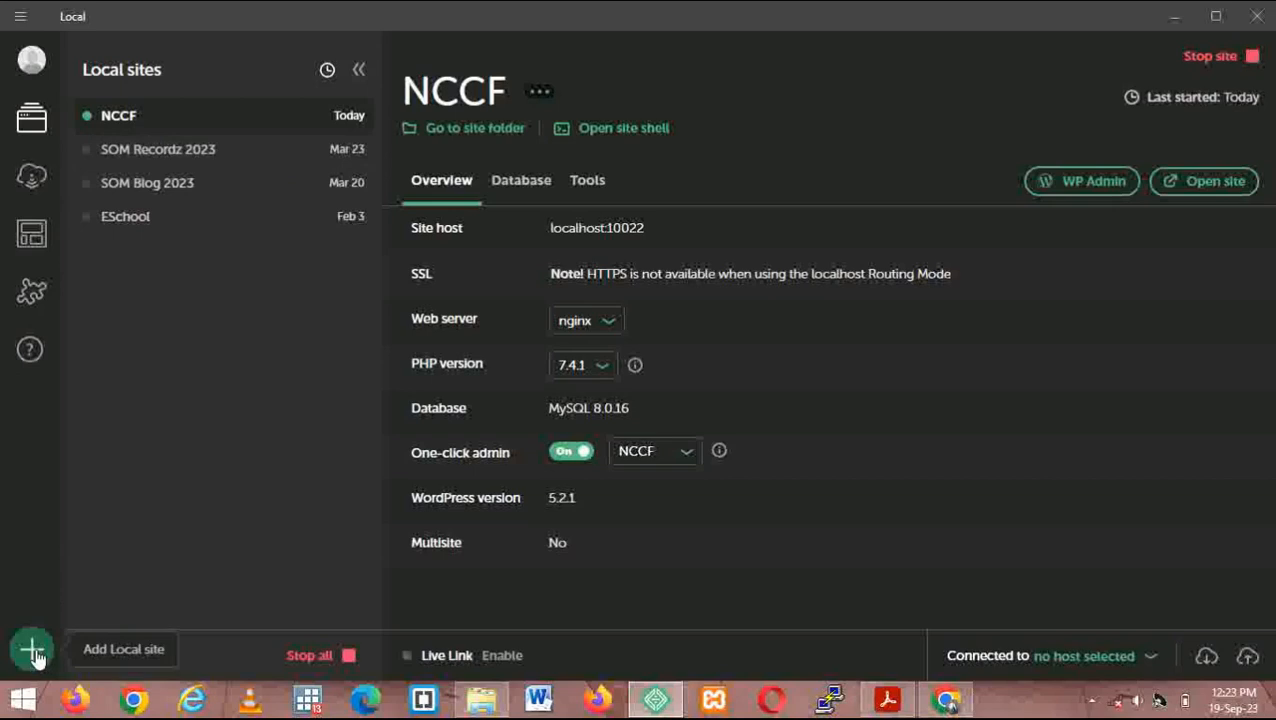
- Open Local's main menu, then switch to Chrome's Astra site tab on the NCCF Themes page
{"action": "left_click", "coordinate": [21, 18]}
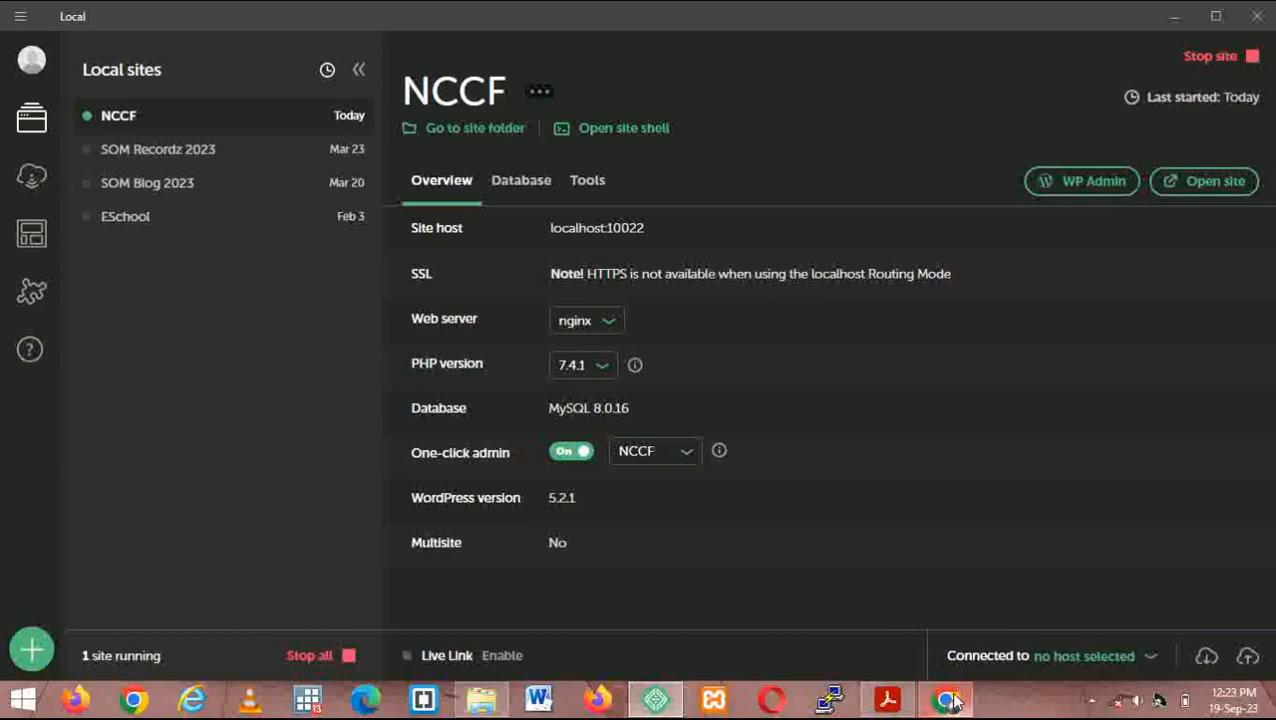
{"action": "left_click", "coordinate": [948, 701]}
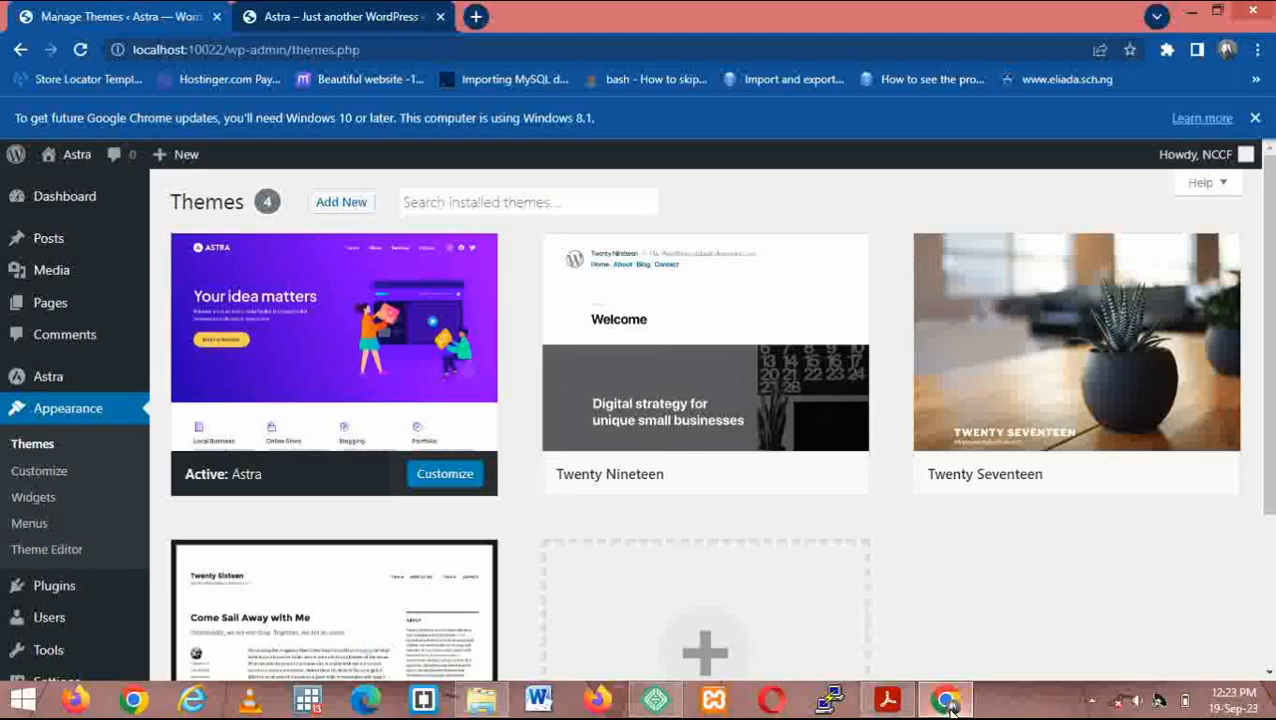
{"action": "left_click", "coordinate": [338, 14]}
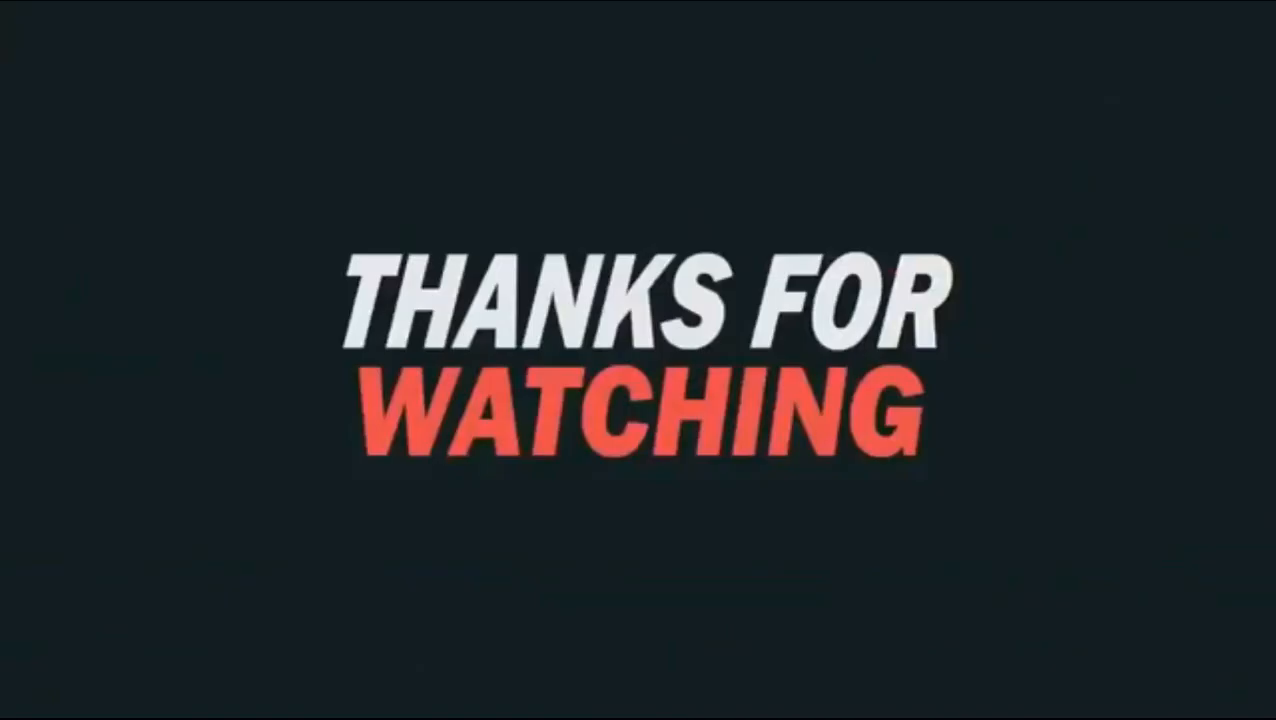